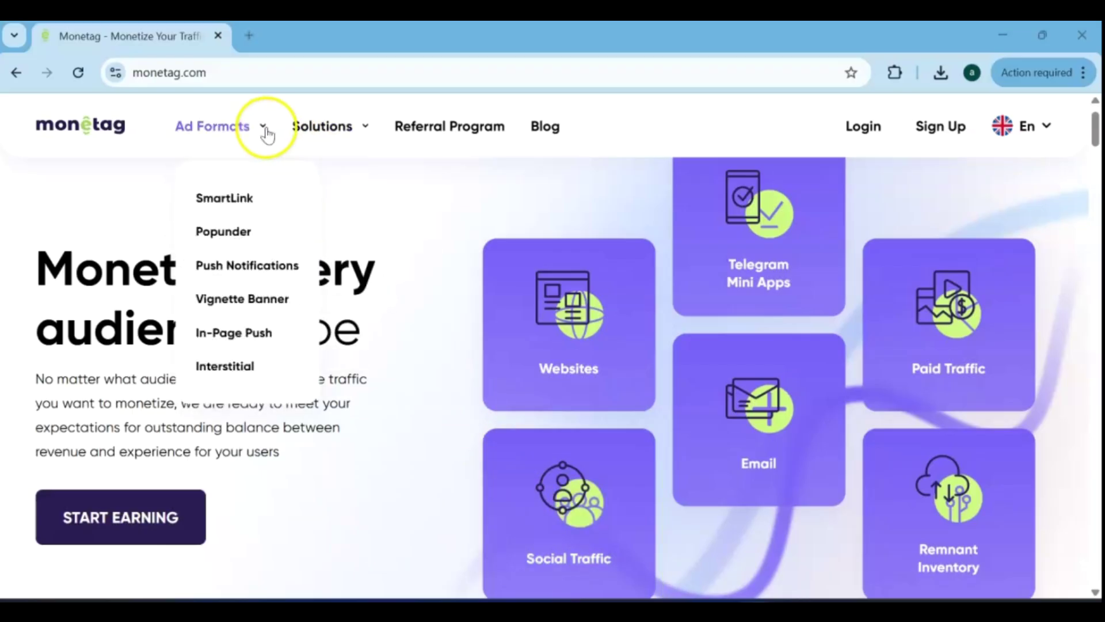
# Step: Go to the SmartLink ad format page from the Ad Formats menu
pyautogui.click(258, 200)
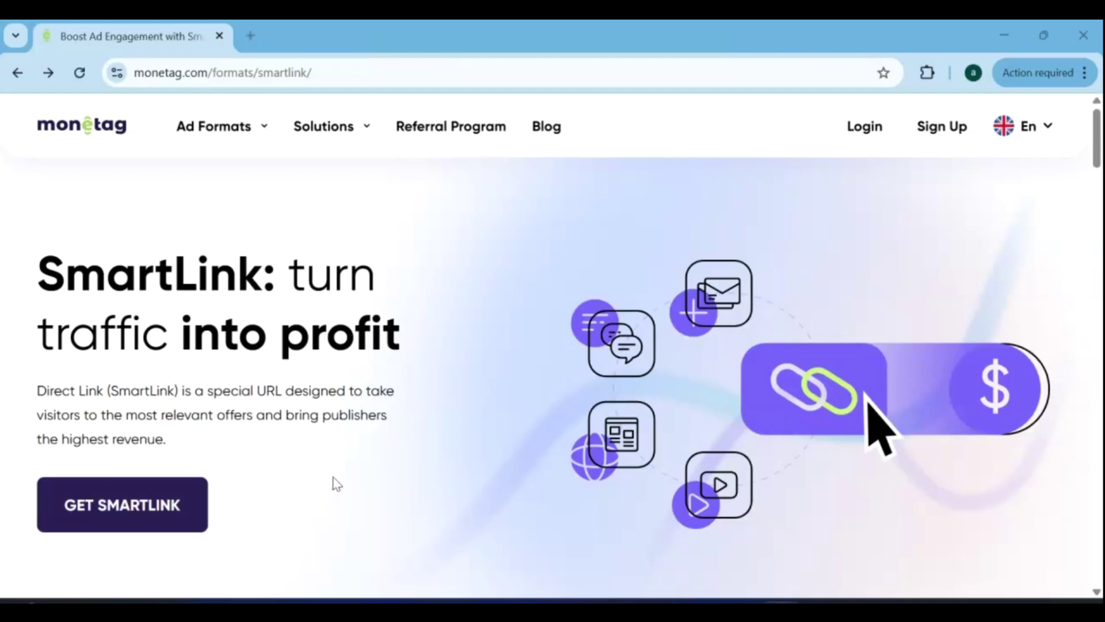
pyautogui.click(1096, 163)
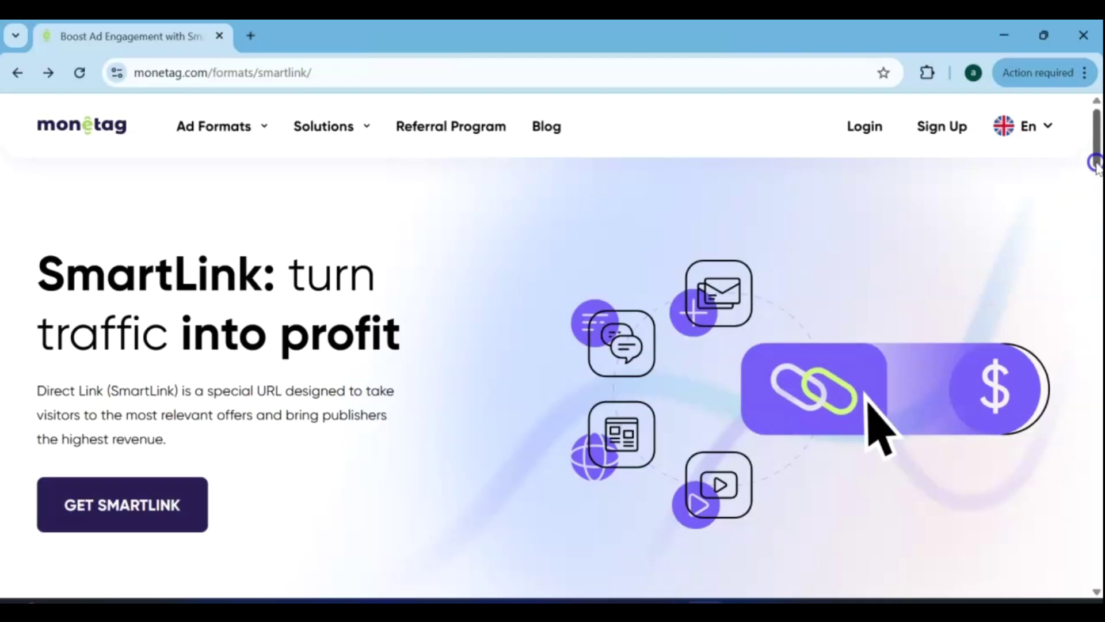
pyautogui.moveTo(1096, 163); pyautogui.dragTo(1097, 216)
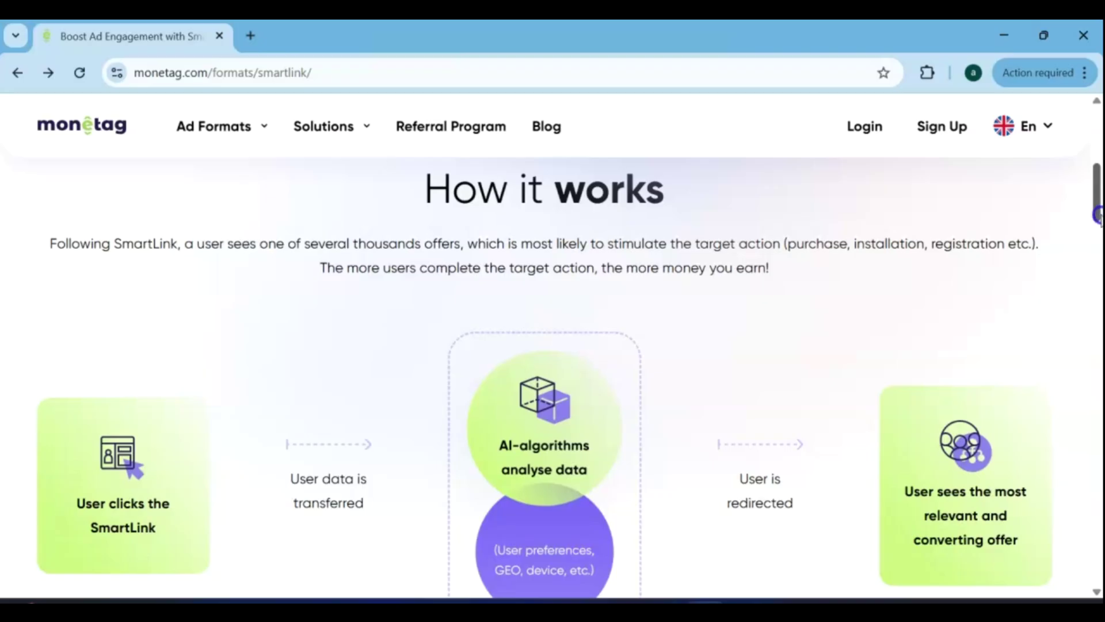
pyautogui.moveTo(1096, 214); pyautogui.dragTo(1099, 284)
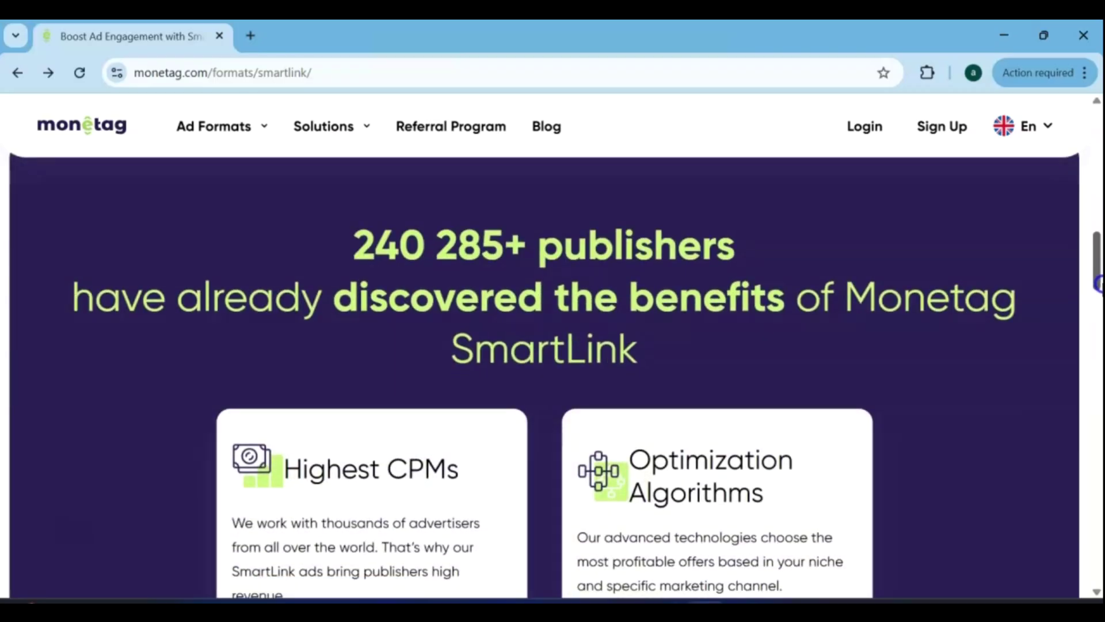
pyautogui.moveTo(1099, 284); pyautogui.dragTo(1099, 290)
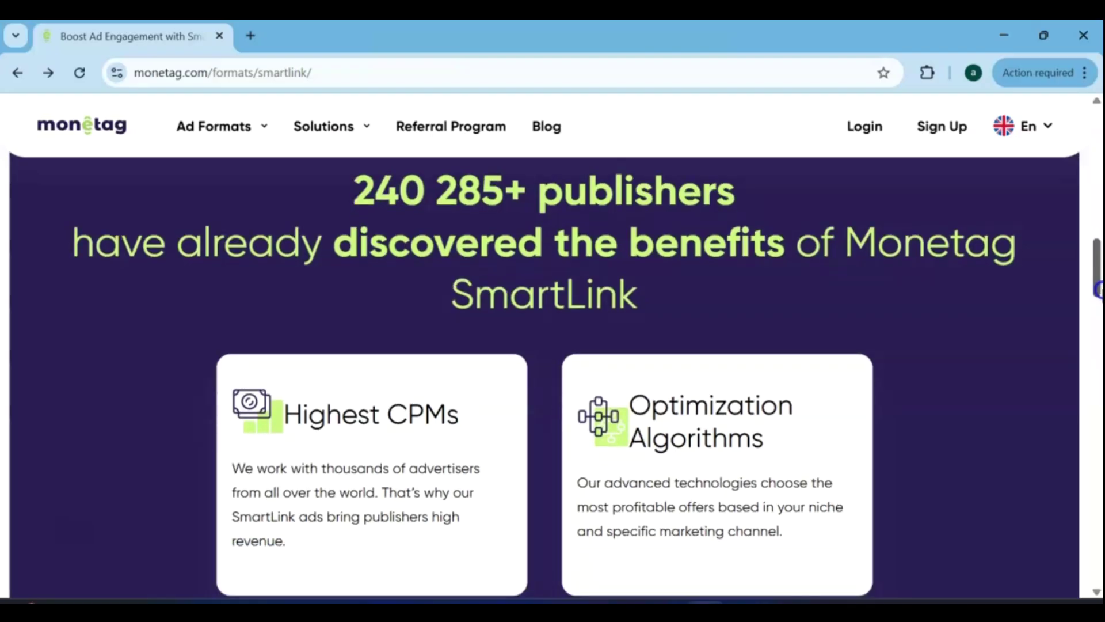
pyautogui.moveTo(1099, 289); pyautogui.dragTo(1098, 314)
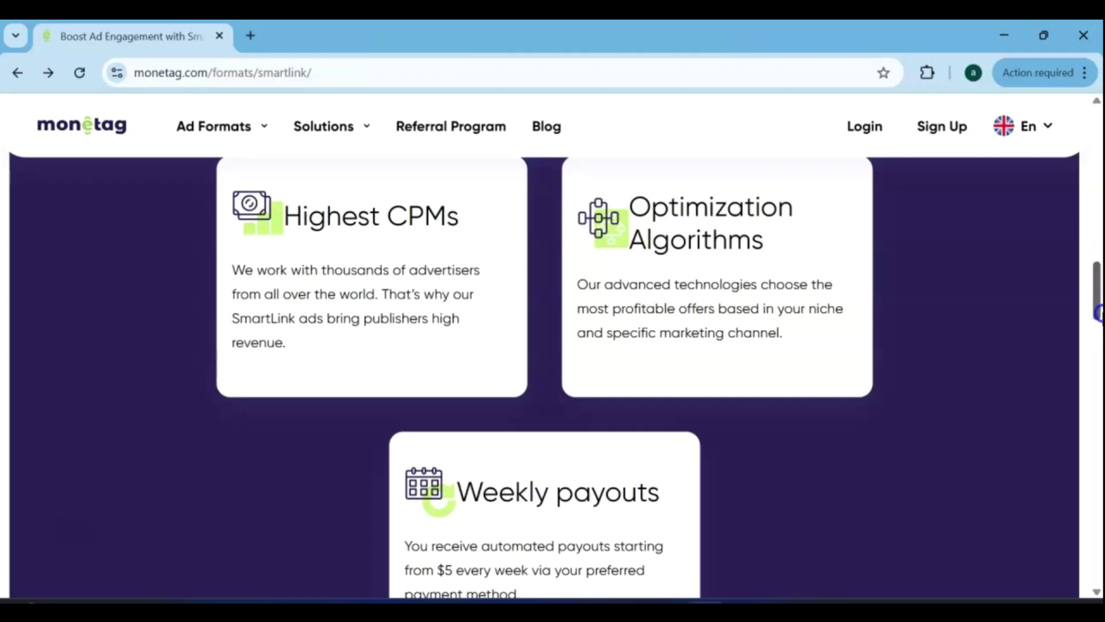
pyautogui.moveTo(1099, 313); pyautogui.dragTo(1099, 397)
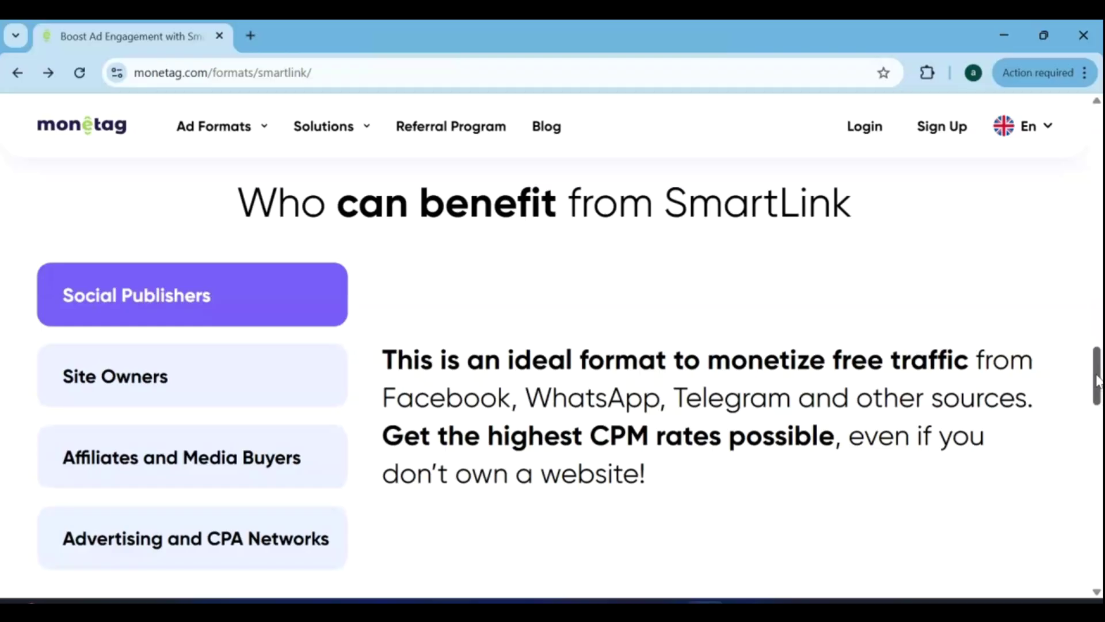
pyautogui.moveTo(1097, 380); pyautogui.dragTo(1097, 408)
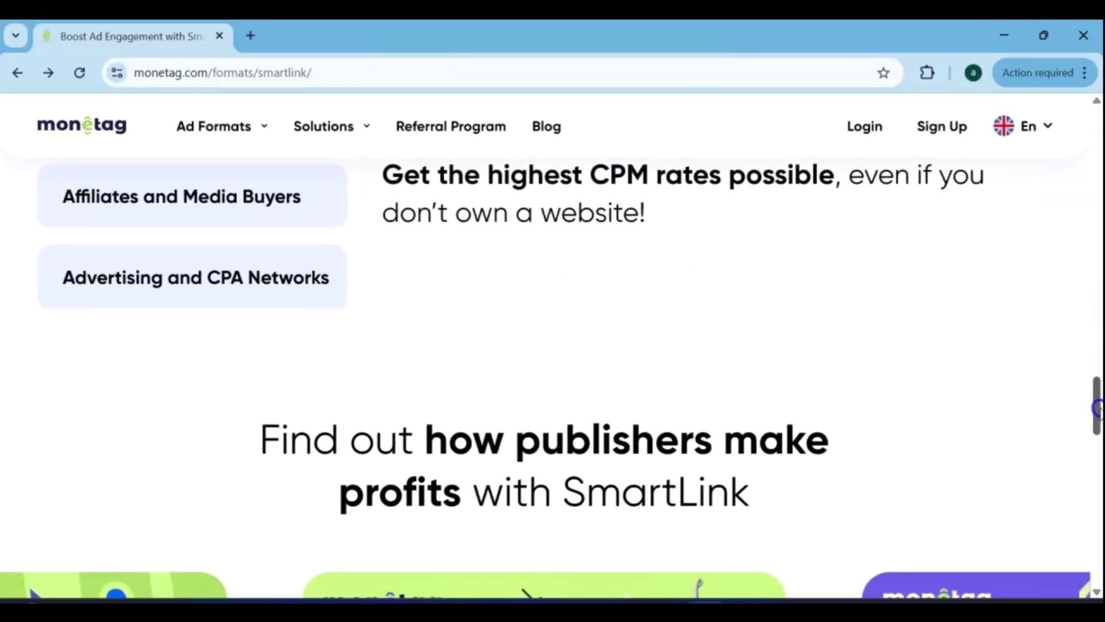
pyautogui.moveTo(1097, 408); pyautogui.dragTo(1097, 434)
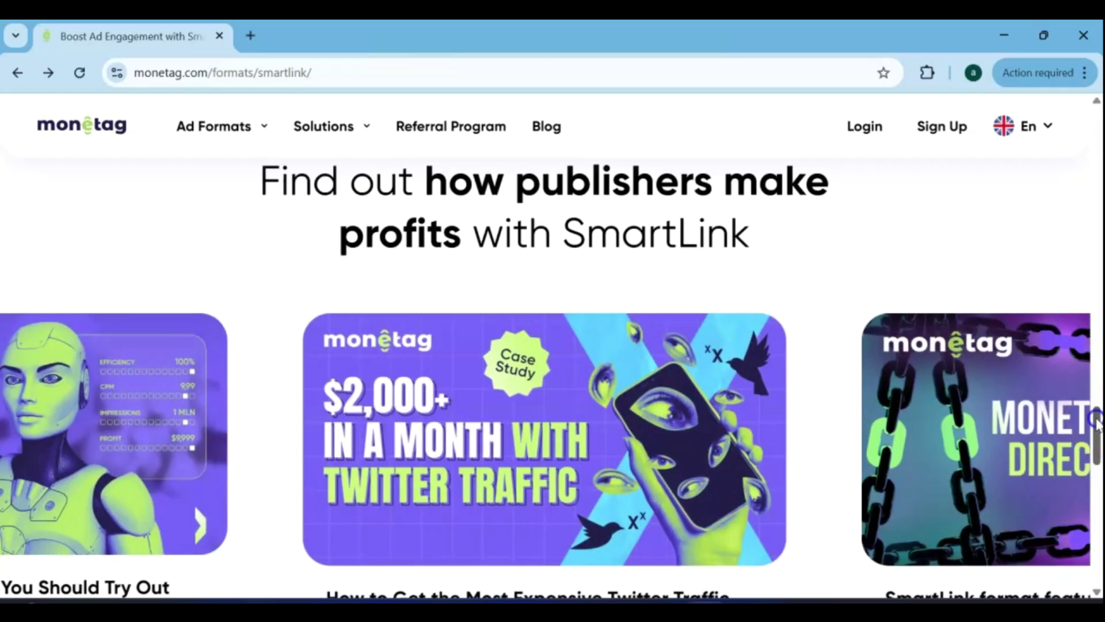
pyautogui.moveTo(1097, 417); pyautogui.dragTo(1097, 425)
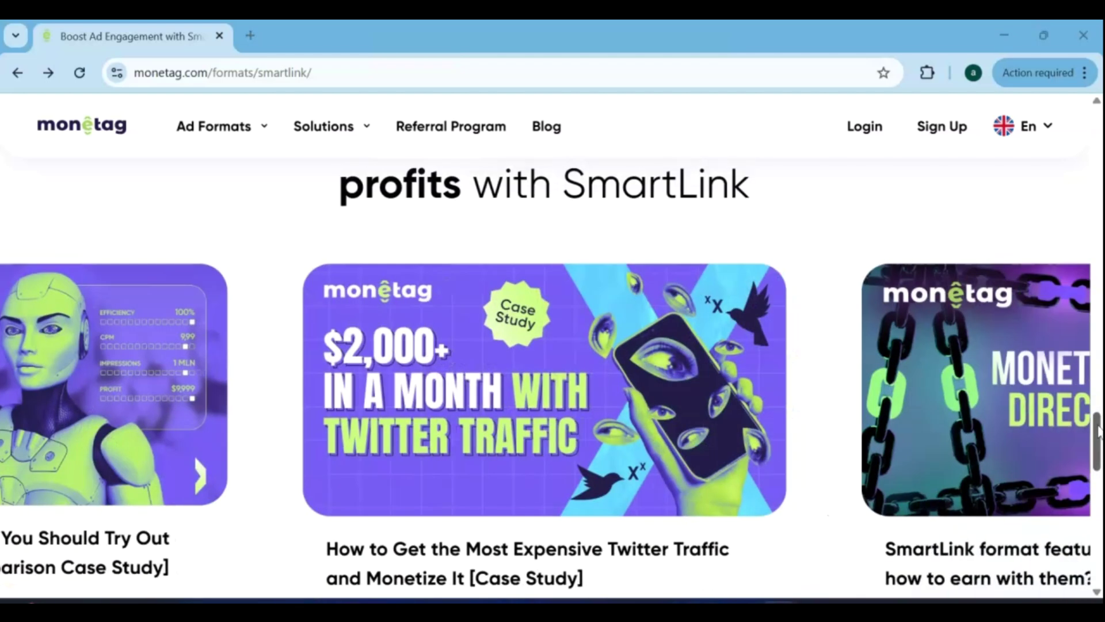
pyautogui.moveTo(1098, 428); pyautogui.dragTo(1097, 496)
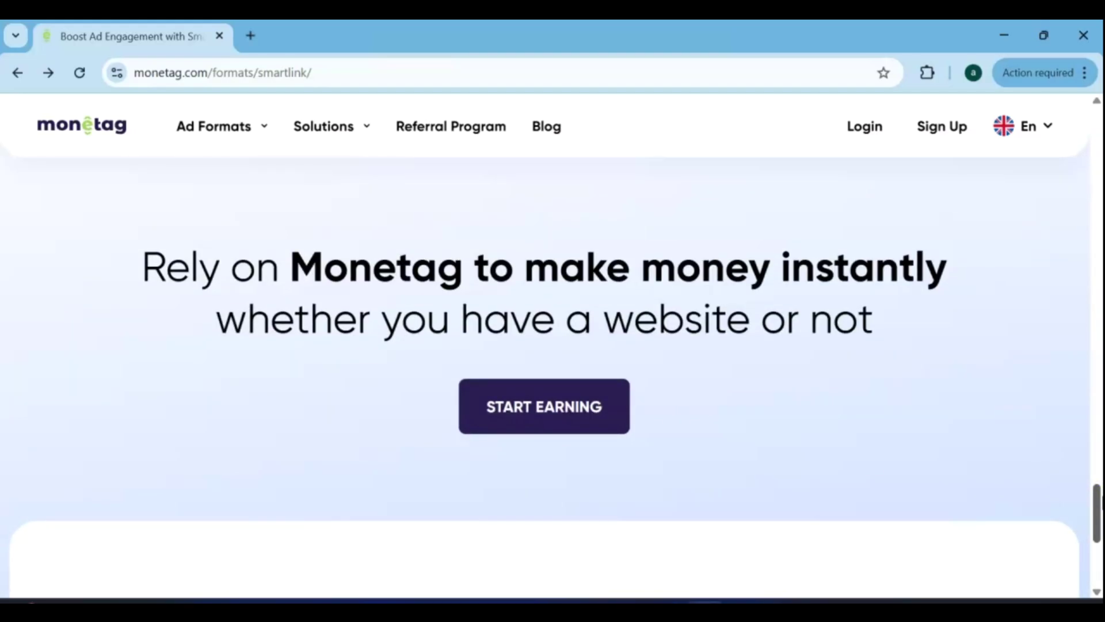
pyautogui.click(534, 421)
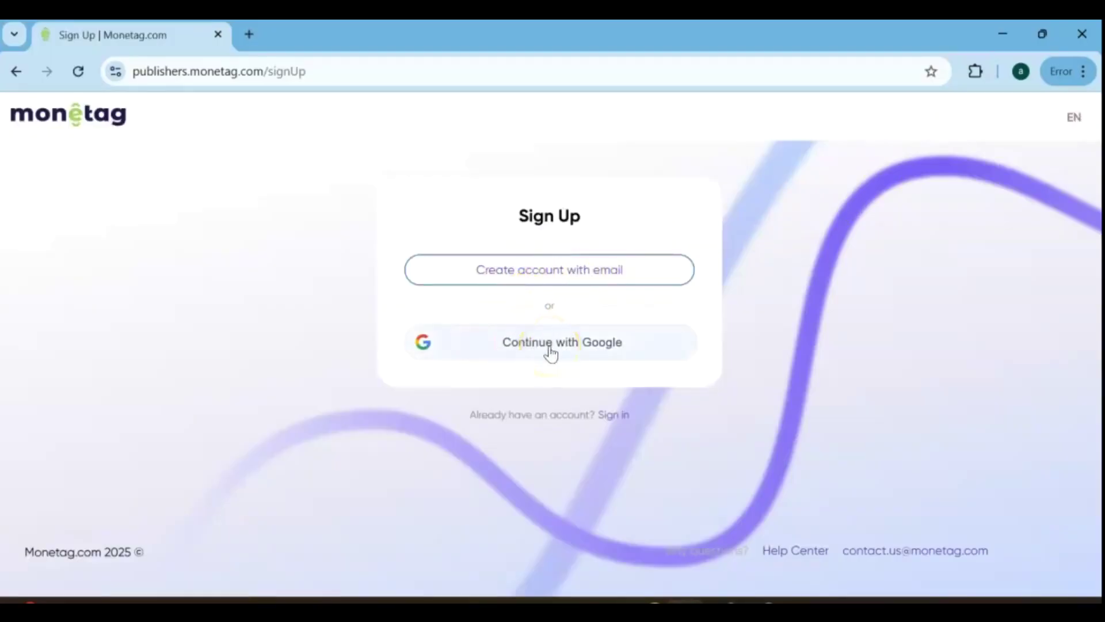
# Step: Start earning as a publisher and choose to create the account with email
pyautogui.click(640, 322)
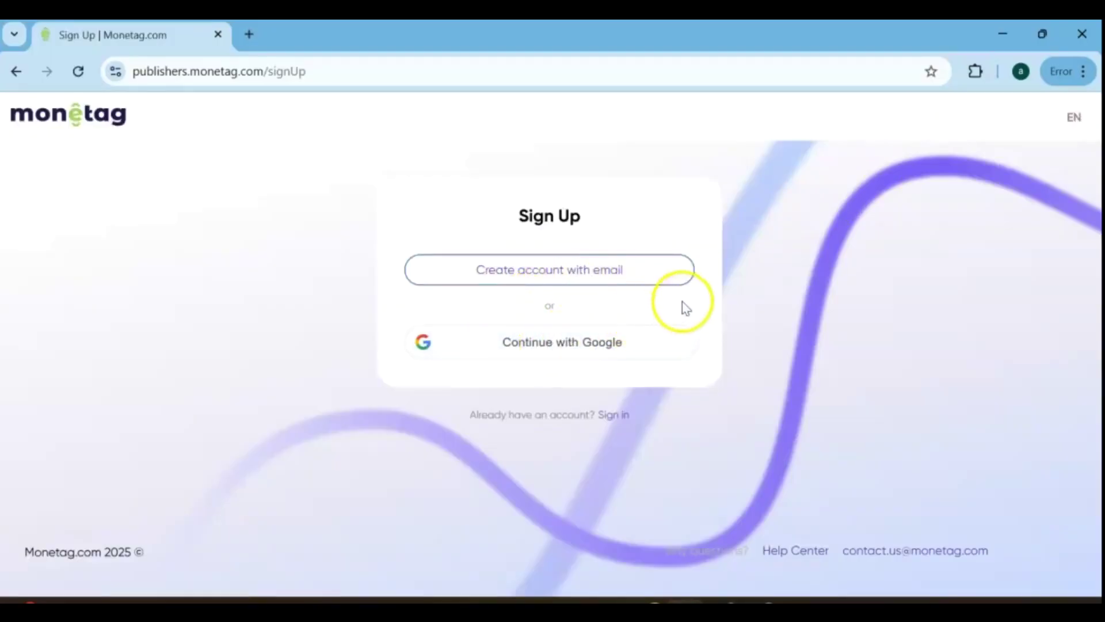
pyautogui.click(671, 275)
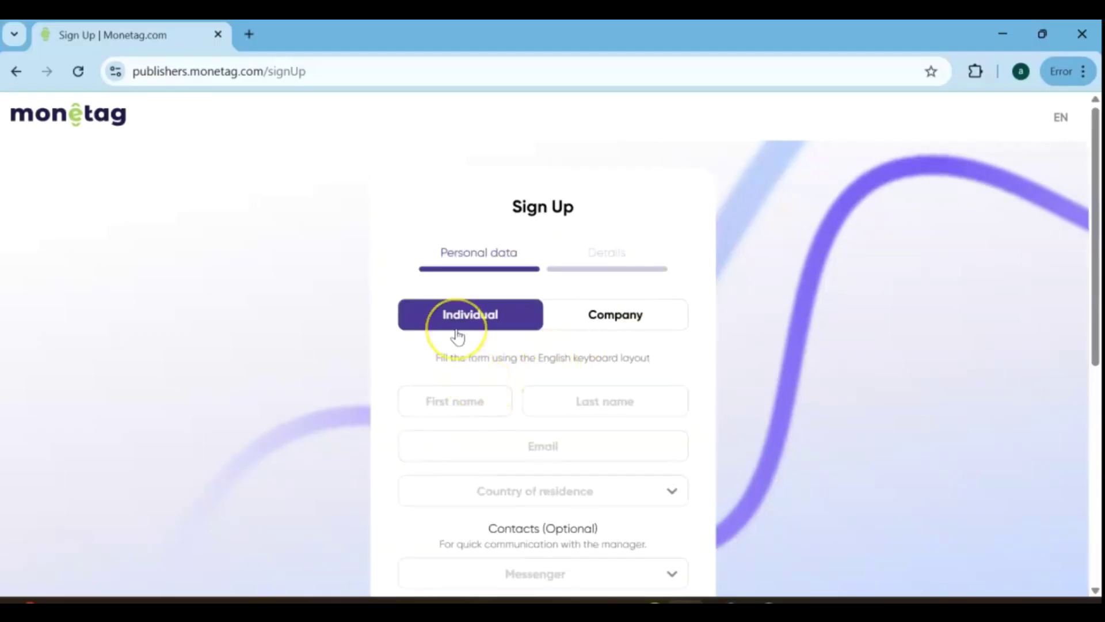
# Step: Register as an Individual with Canada as country of residence
pyautogui.click(615, 322)
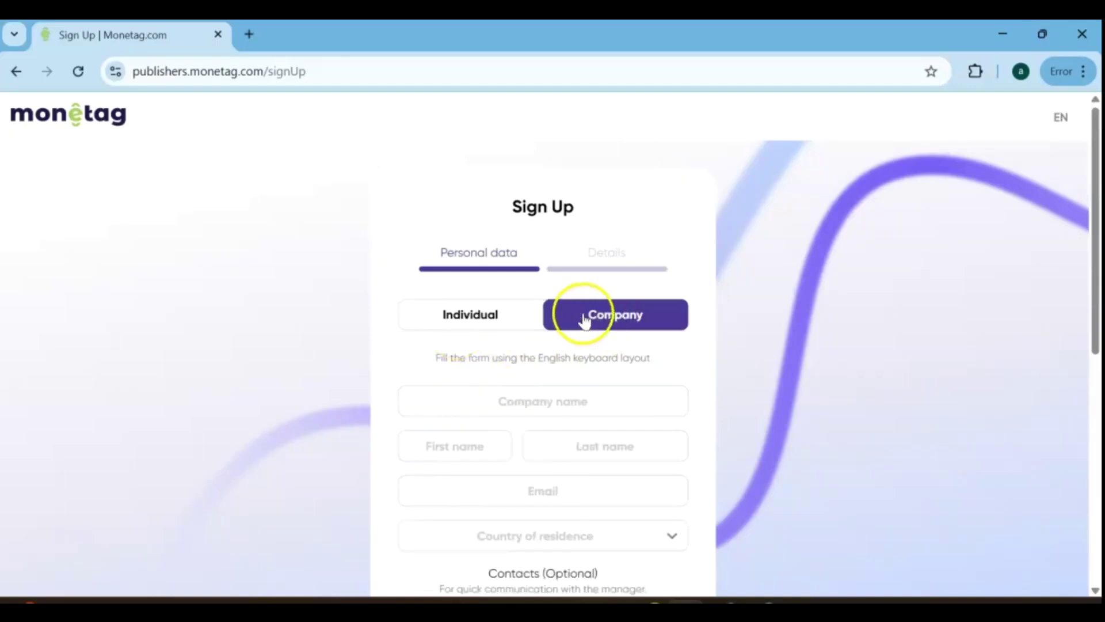
pyautogui.click(526, 315)
pyautogui.scroll(-1, 605, 389)
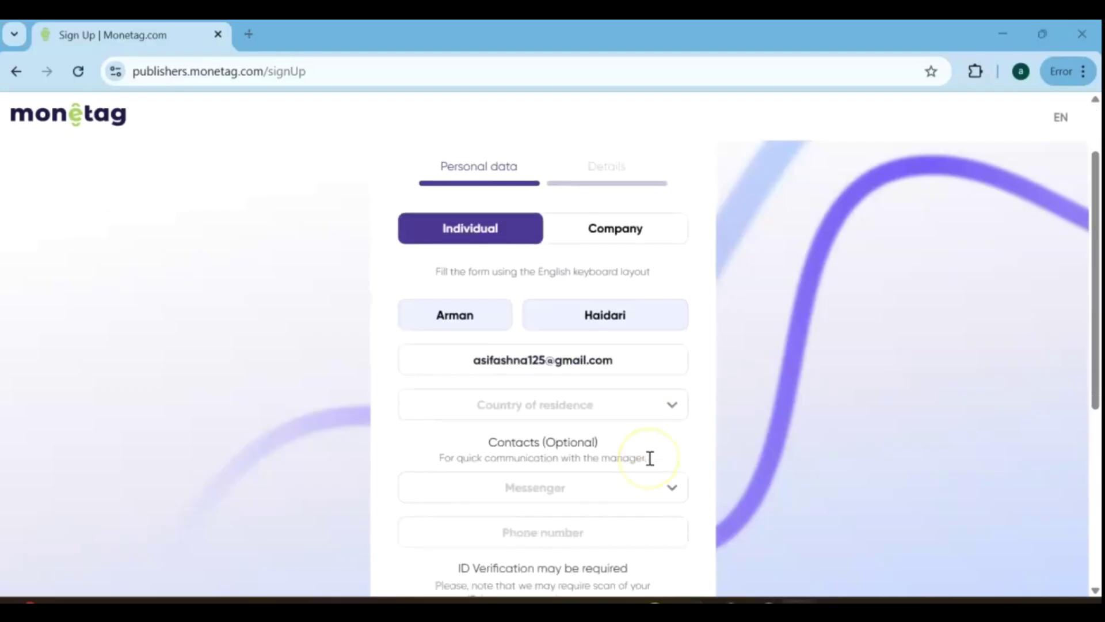
pyautogui.click(668, 405)
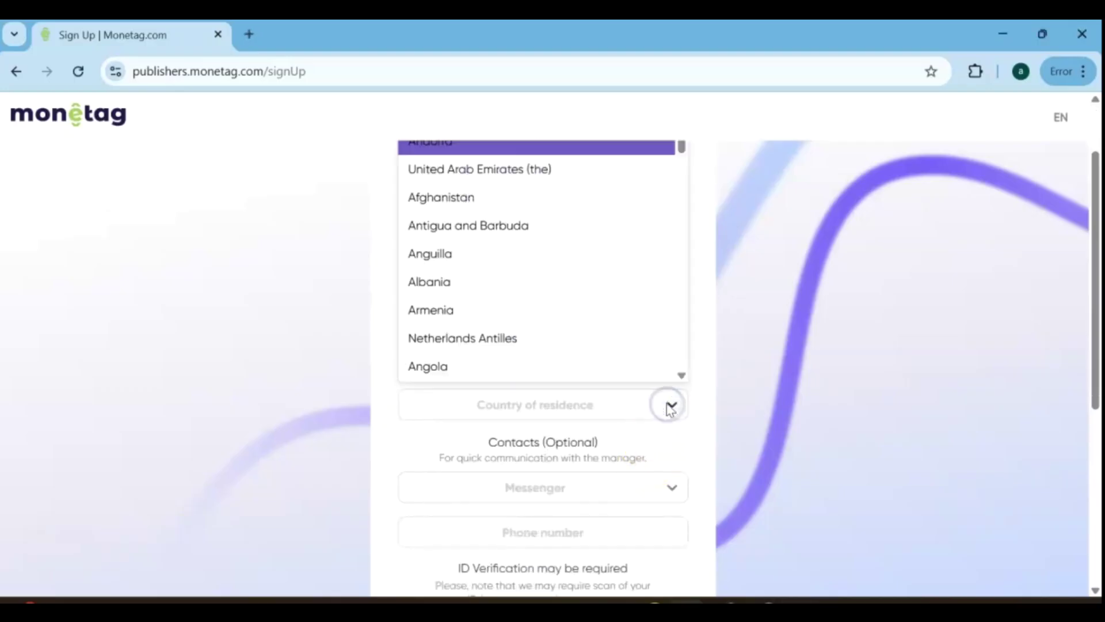
pyautogui.scroll(-6, 555, 181)
pyautogui.scroll(-6, 460, 178)
pyautogui.click(457, 173)
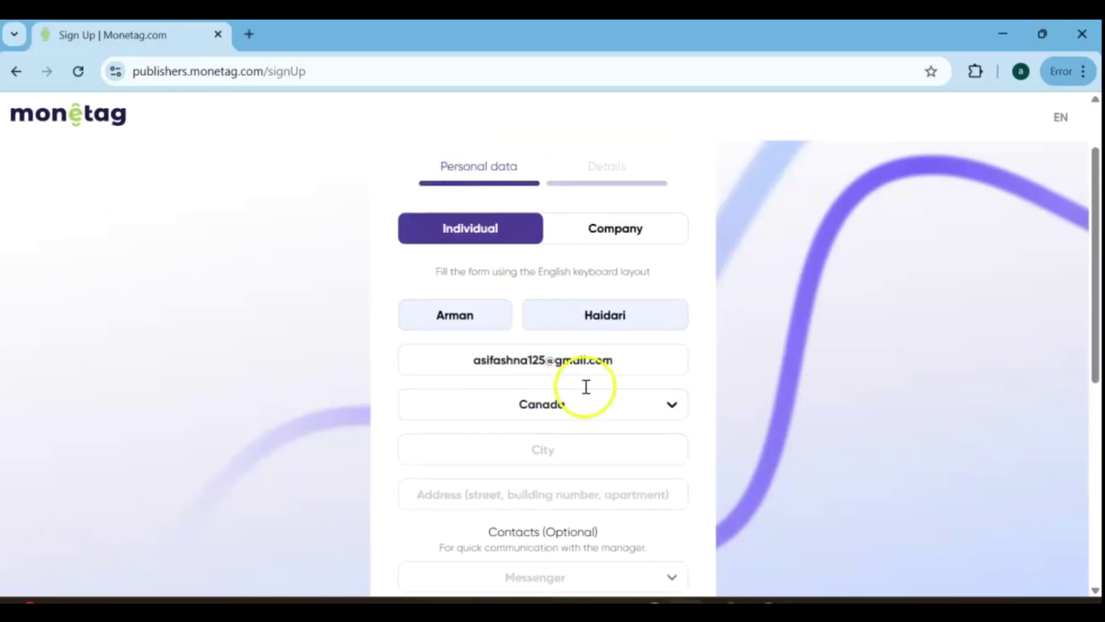
# Step: Autofill city and street address, add the Telegram messenger contact and phone, and submit the personal data
pyautogui.click(624, 457)
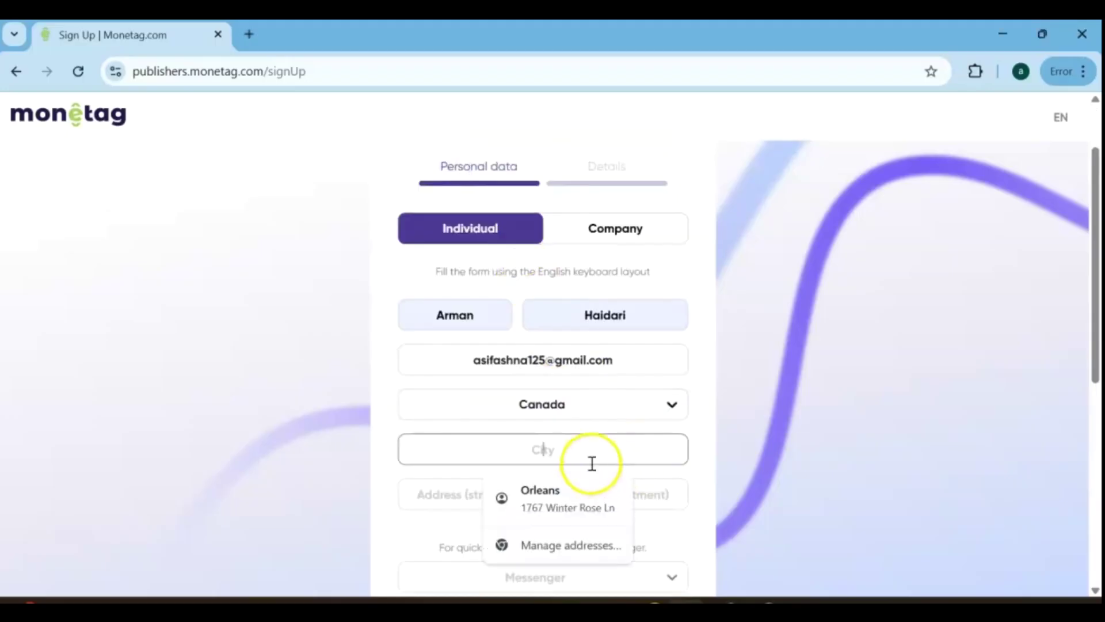
pyautogui.click(575, 494)
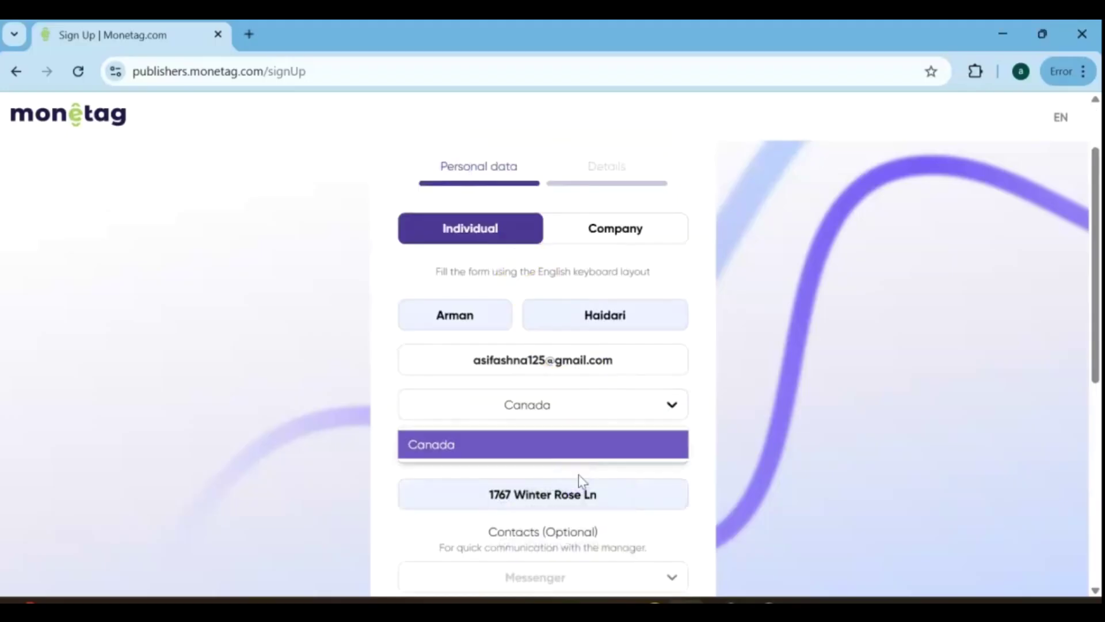
pyautogui.scroll(-2, 604, 458)
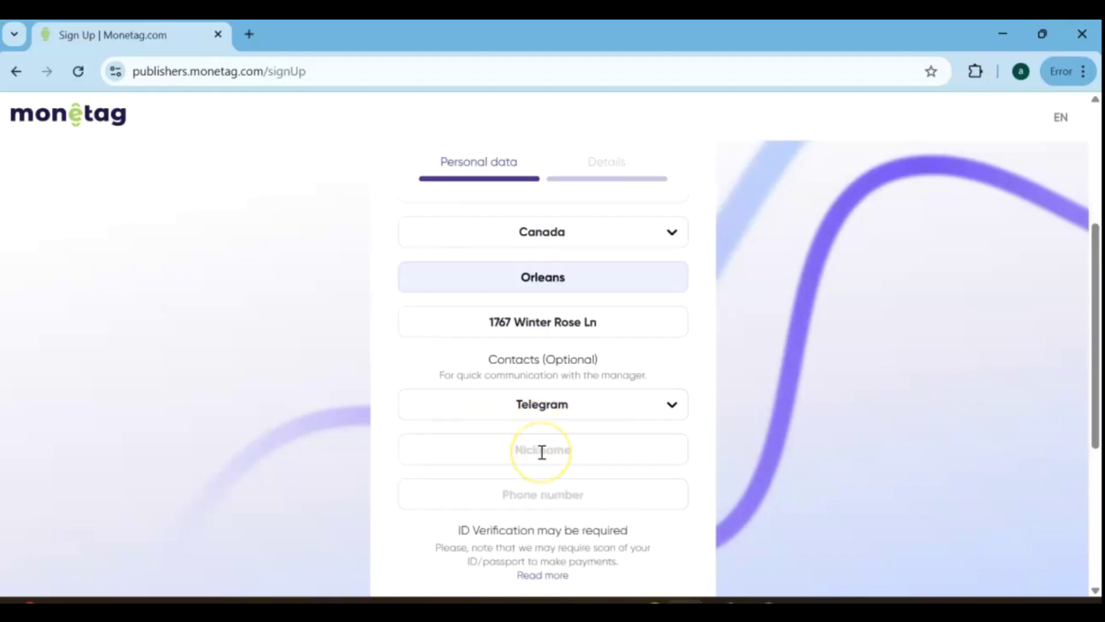
pyautogui.click(542, 452)
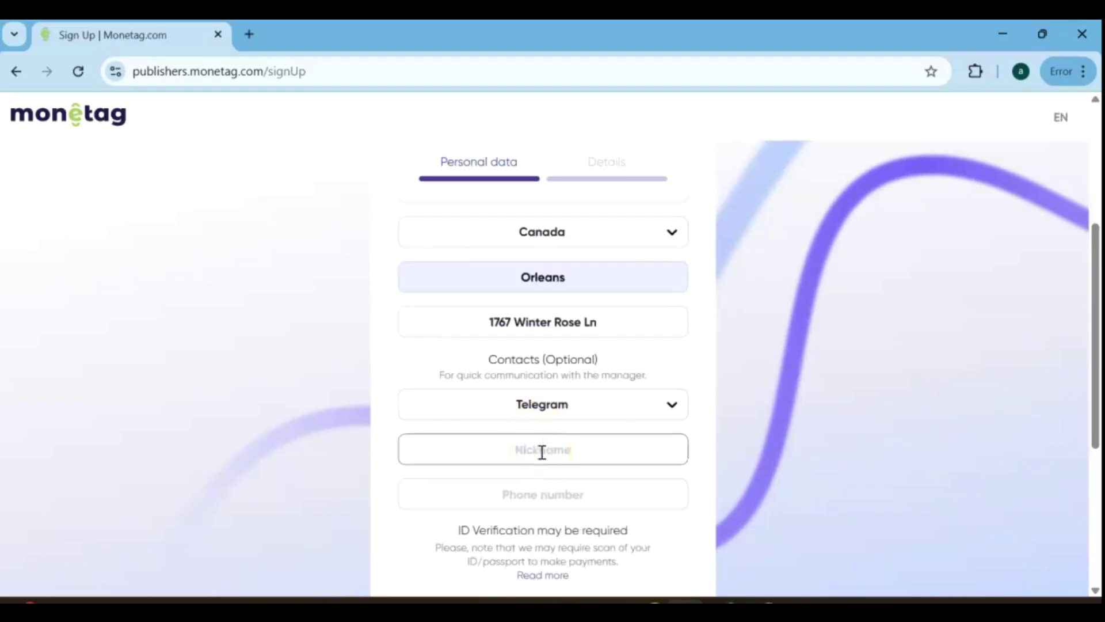
pyautogui.click(542, 493)
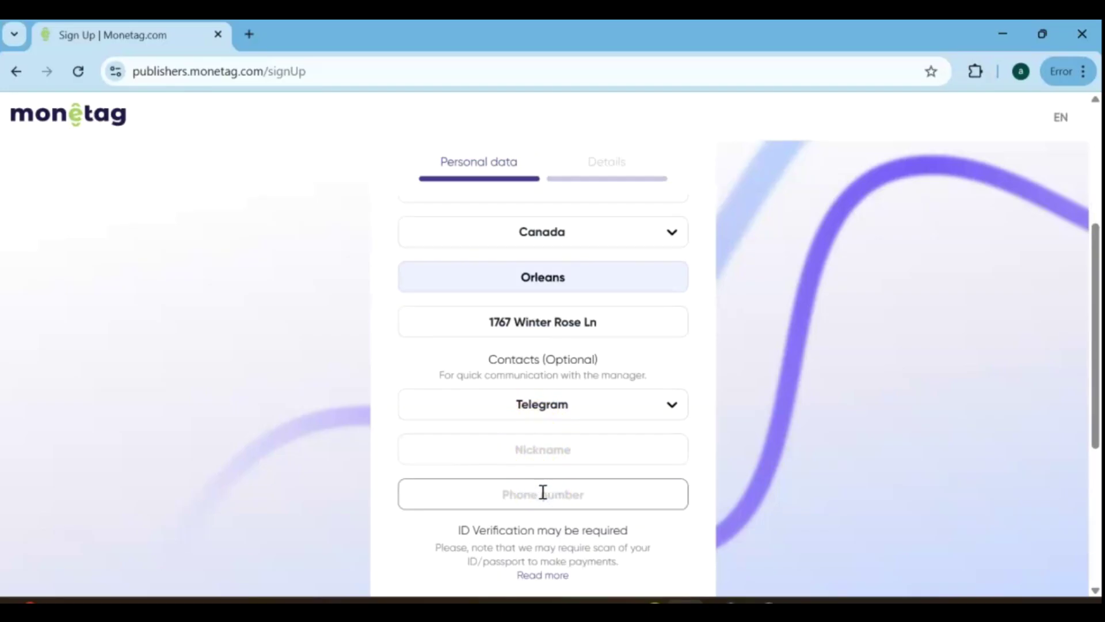
pyautogui.scroll(-1, 544, 493)
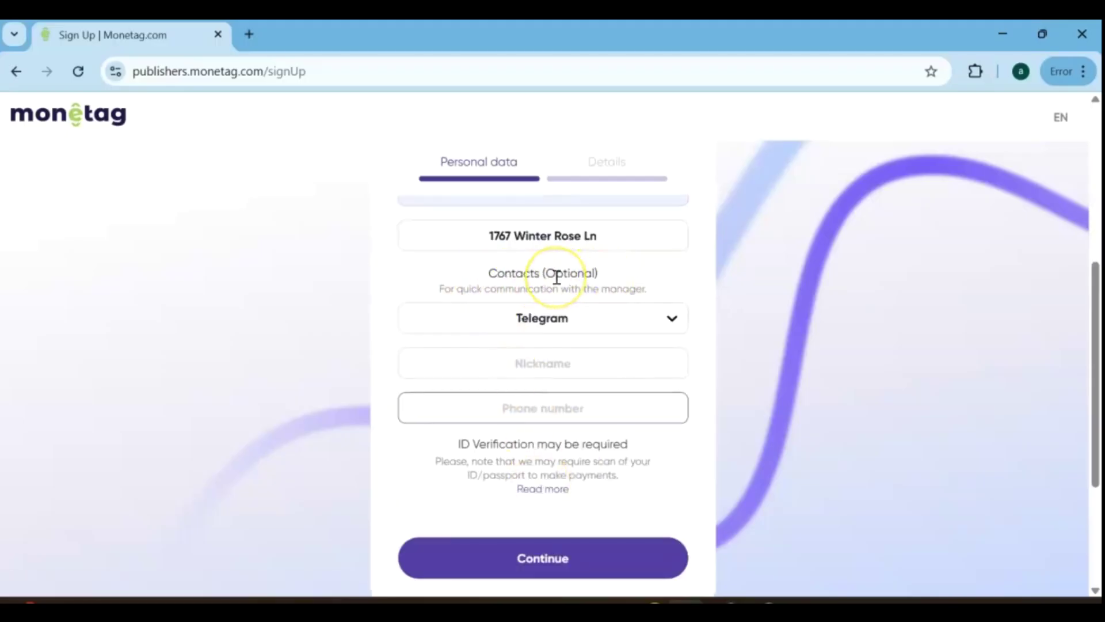
pyautogui.click(575, 559)
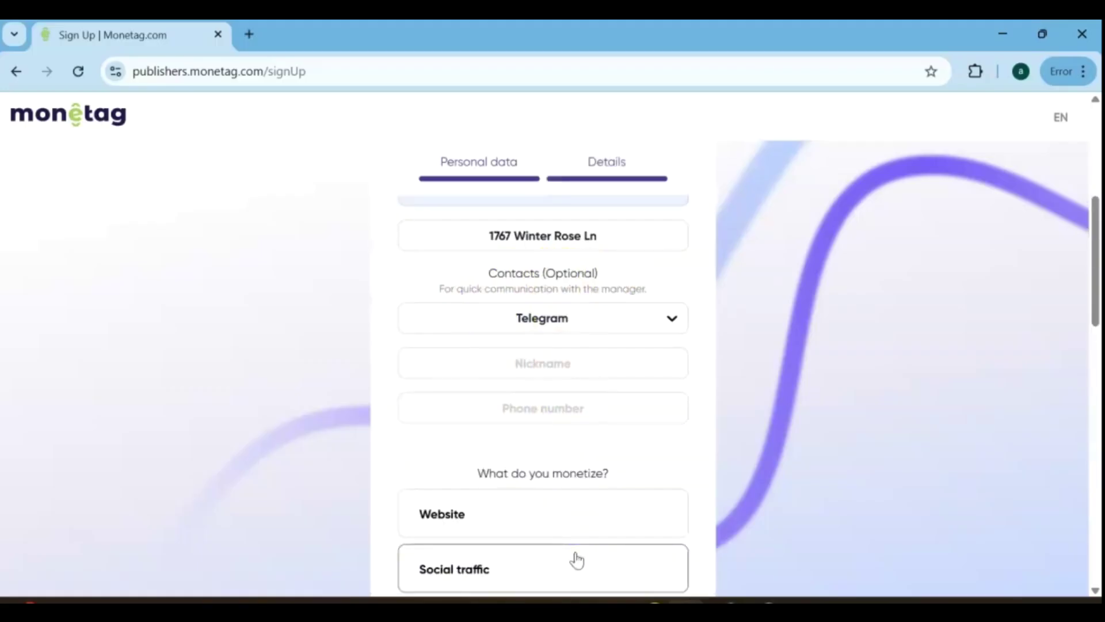
pyautogui.scroll(-2, 576, 552)
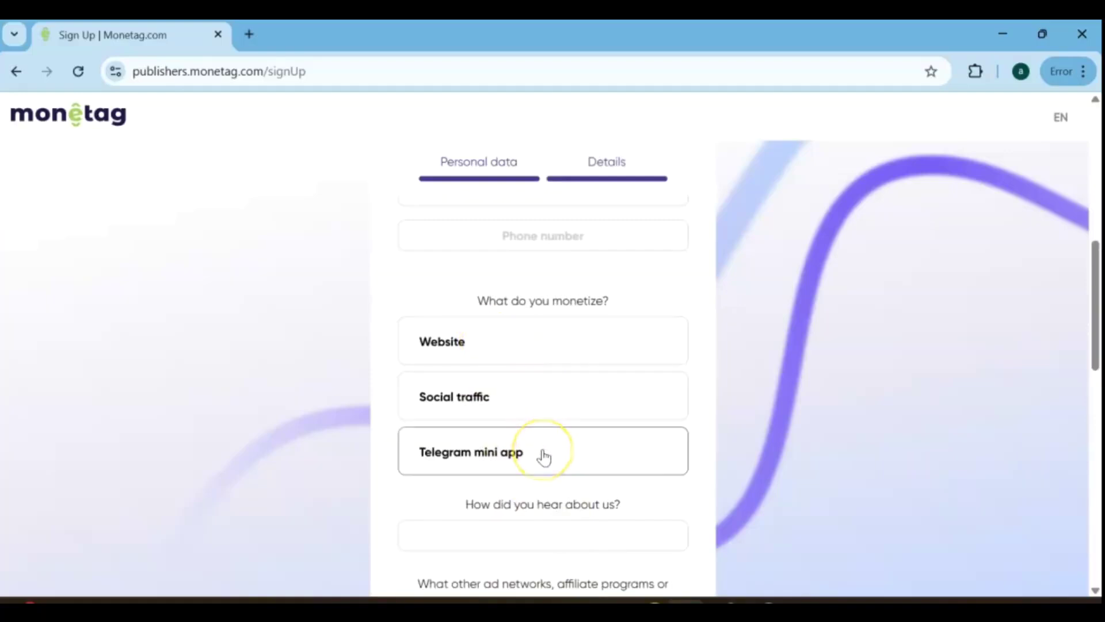
pyautogui.click(460, 340)
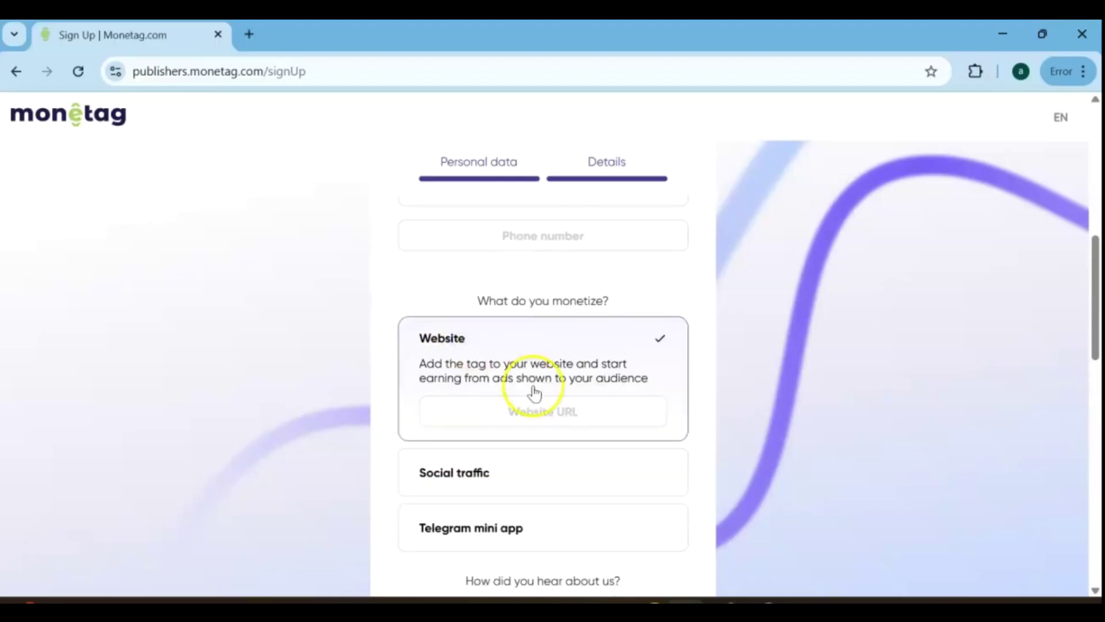
pyautogui.click(557, 407)
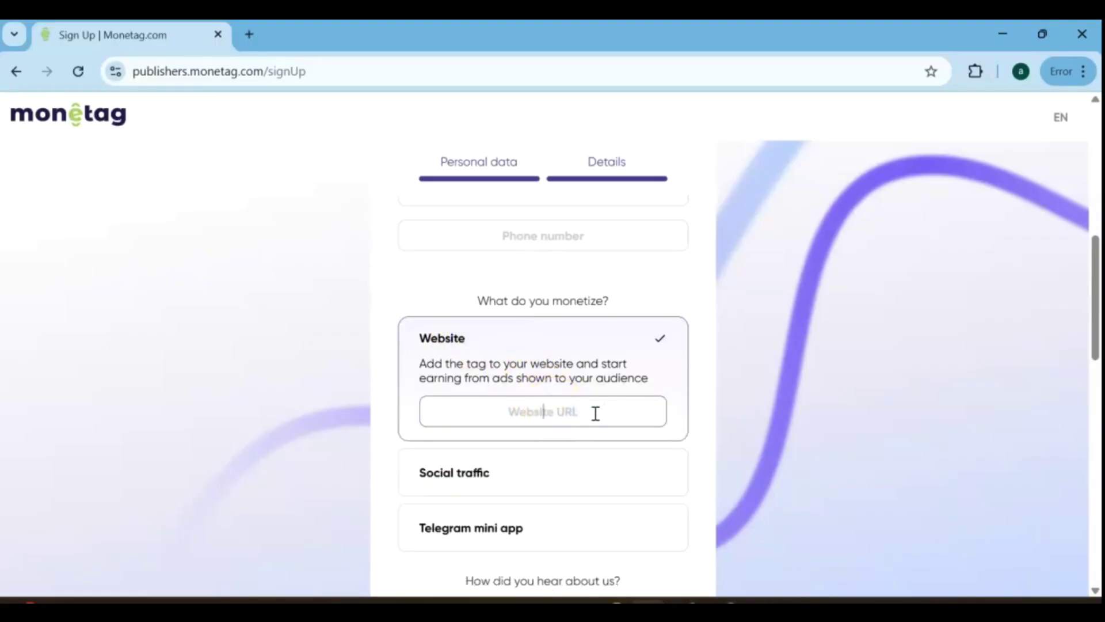
pyautogui.write('https://applycanadaworkvisa.42web.io/')
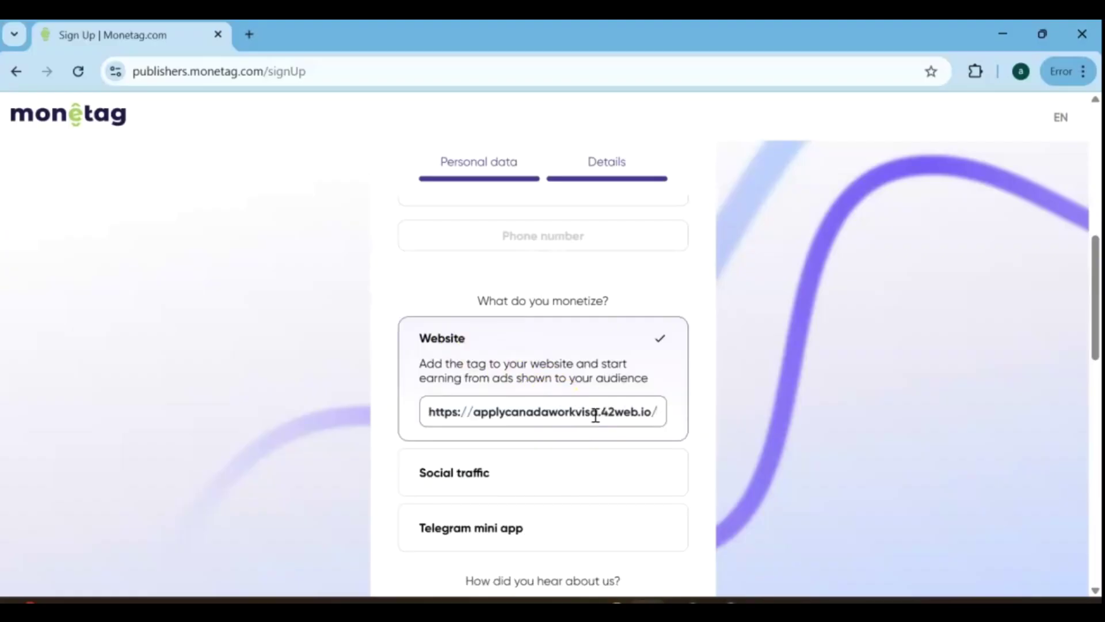
pyautogui.scroll(-2, 595, 412)
pyautogui.click(578, 430)
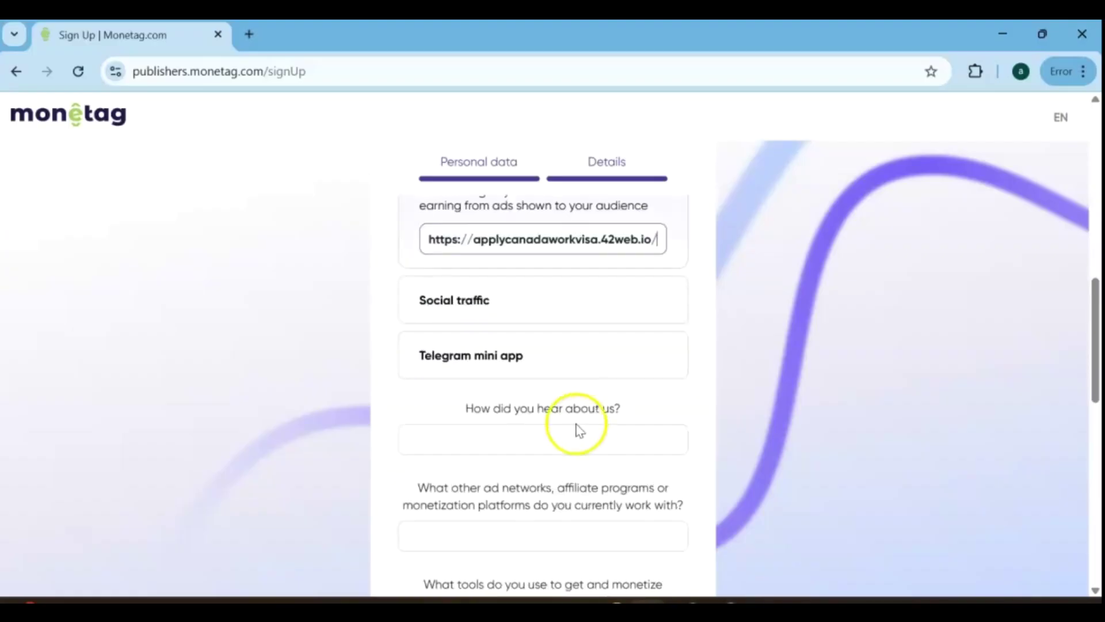
# Step: Answer Youtube content as referral source and hilltopads as the other ad network used
pyautogui.click(497, 435)
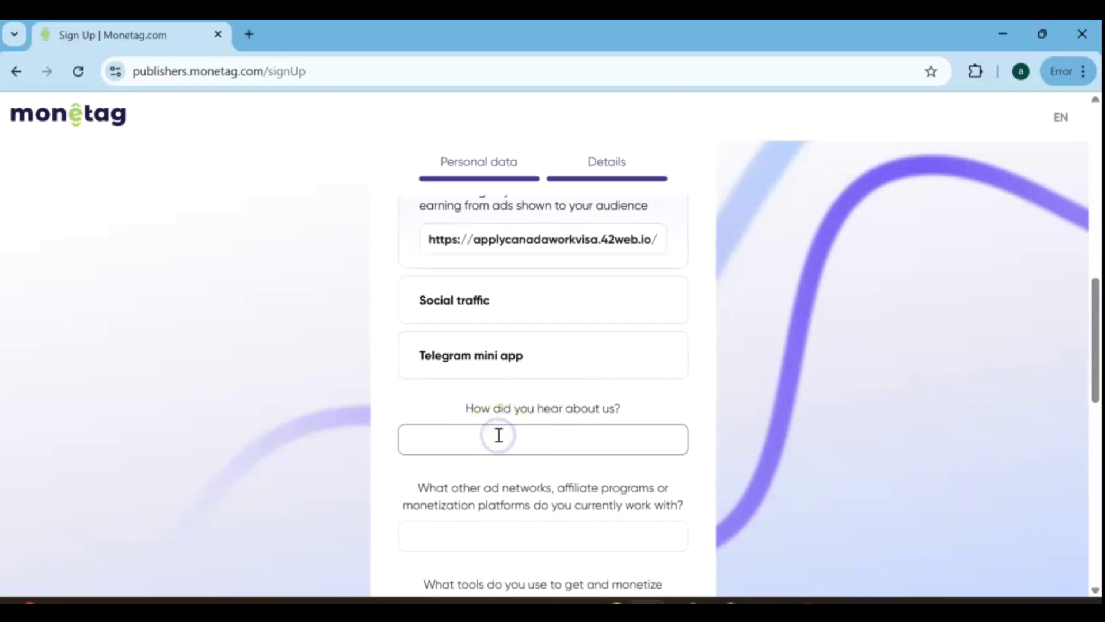
pyautogui.write('Youtube content')
pyautogui.click(557, 467)
pyautogui.scroll(-1, 557, 468)
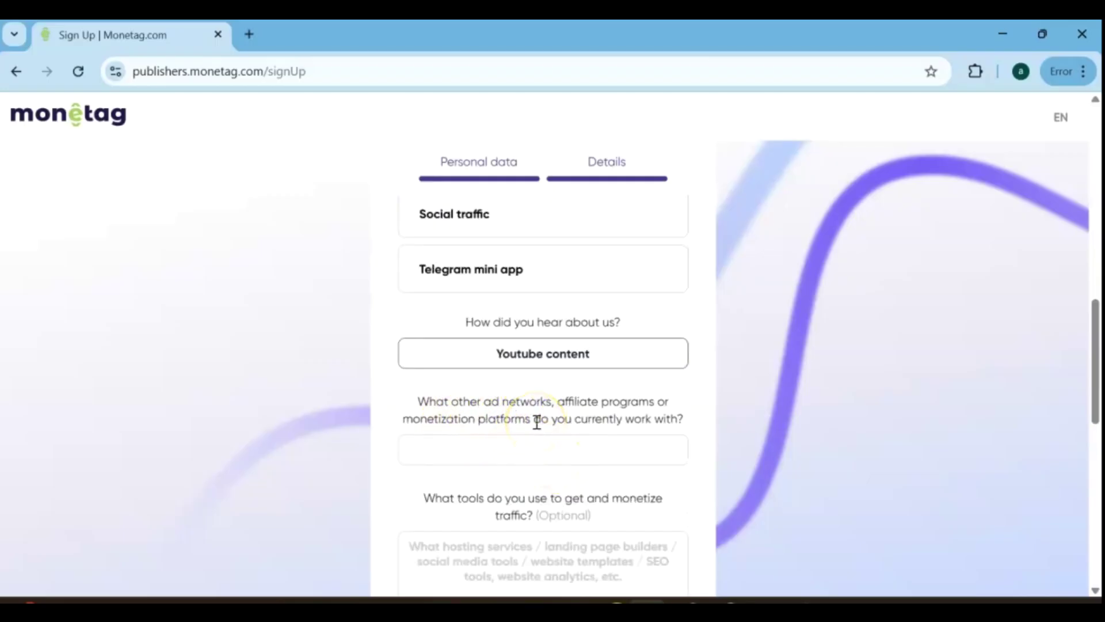
pyautogui.click(532, 446)
pyautogui.click(533, 449)
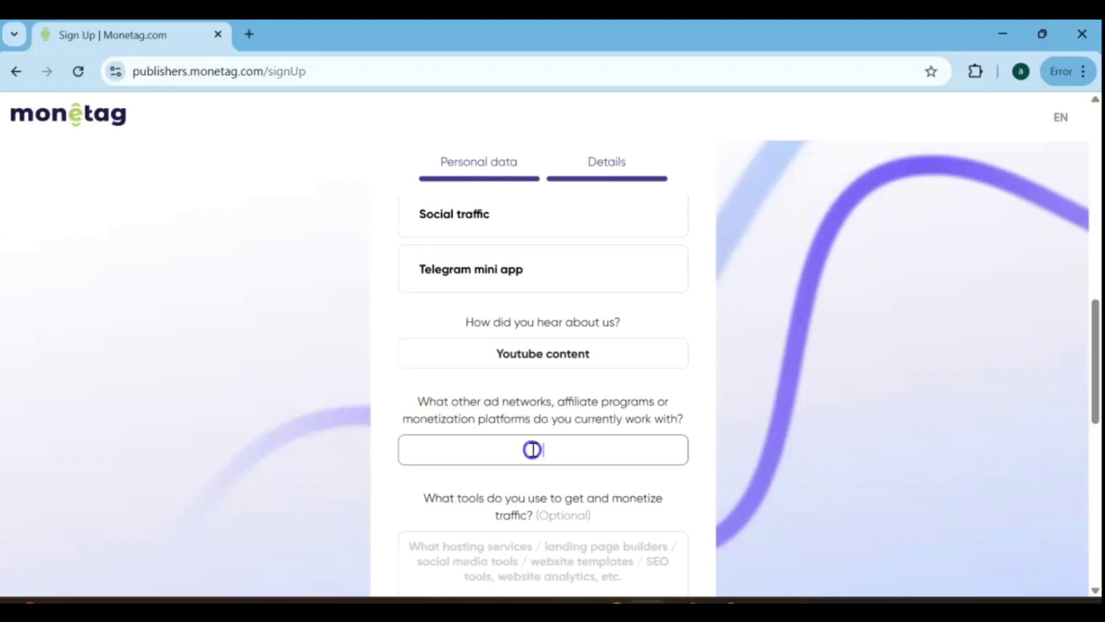
pyautogui.write('hi')
pyautogui.write('lltopads')
pyautogui.click(566, 445)
pyautogui.scroll(-1, 579, 446)
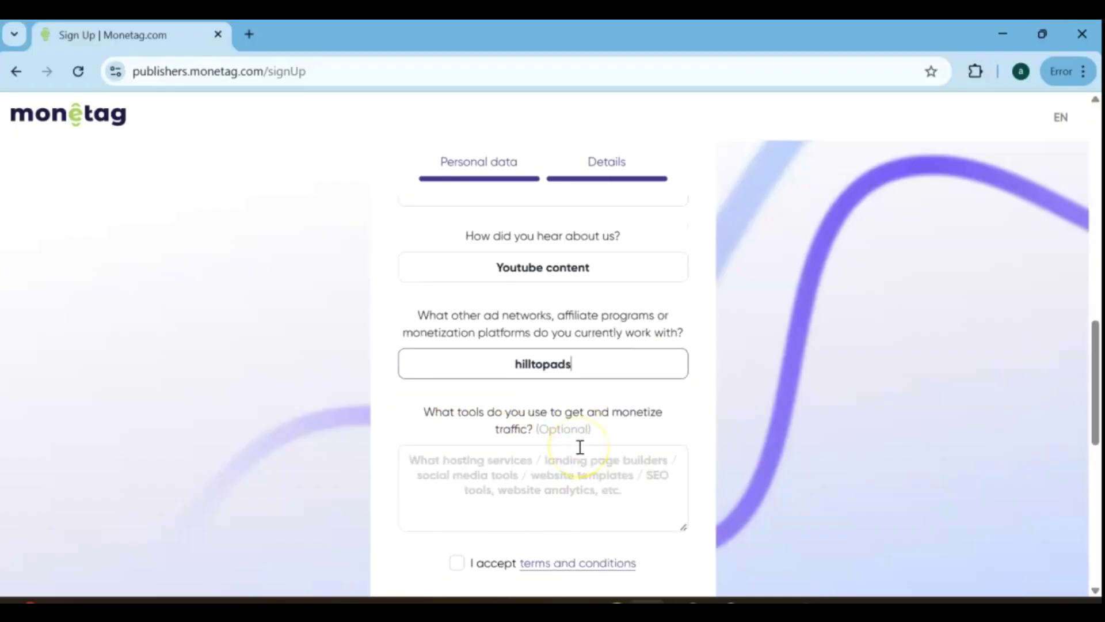
pyautogui.scroll(-1, 544, 420)
# Step: Describe the traffic tools as website and social media and accept the terms and conditions
pyautogui.click(540, 406)
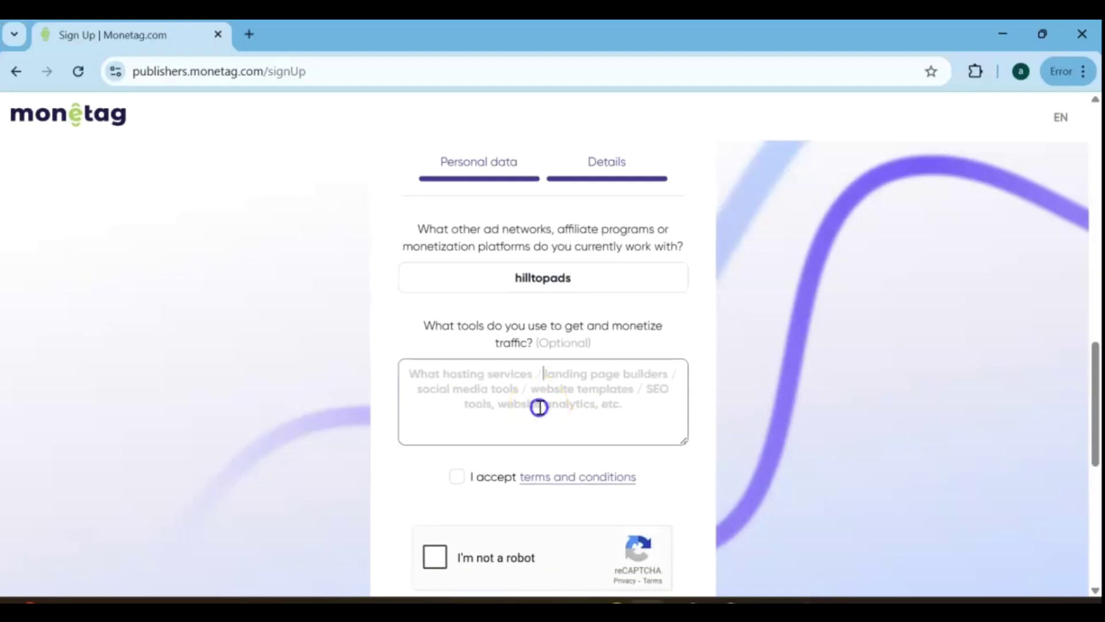
pyautogui.moveTo(446, 394); pyautogui.dragTo(524, 393)
pyautogui.write('webs')
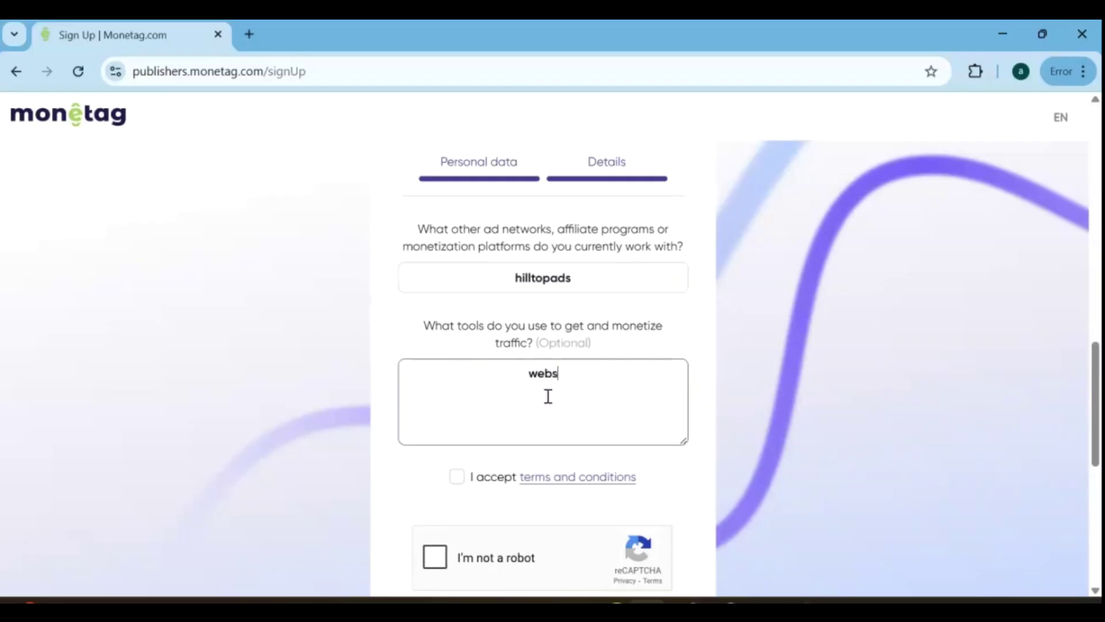
pyautogui.write('ite and so')
pyautogui.write('cial md')
pyautogui.press('BackSpace')
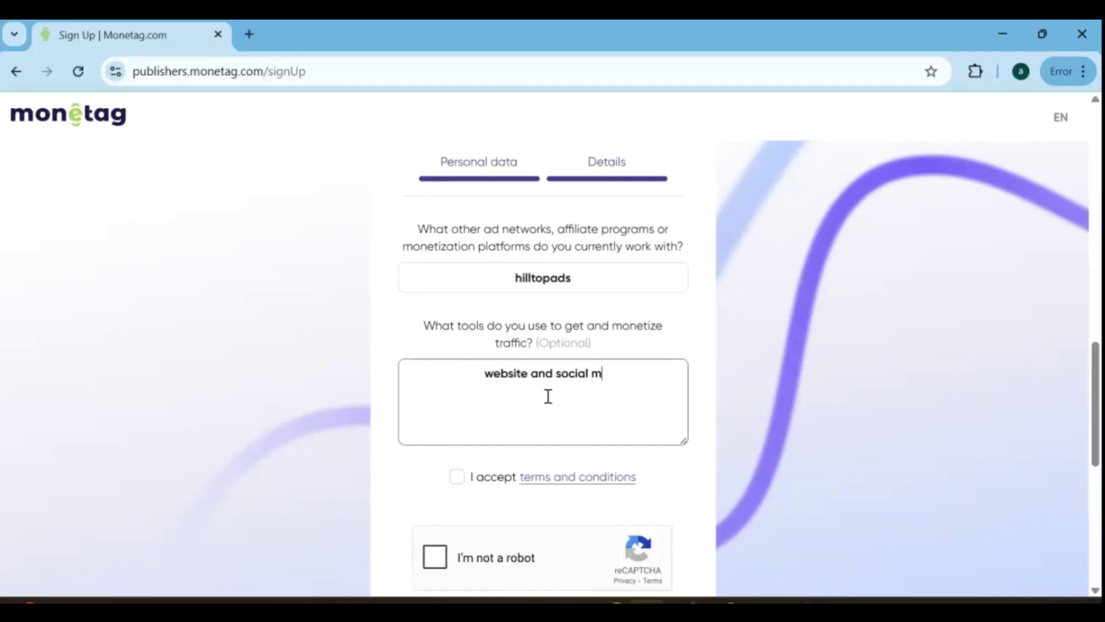
pyautogui.write('edia')
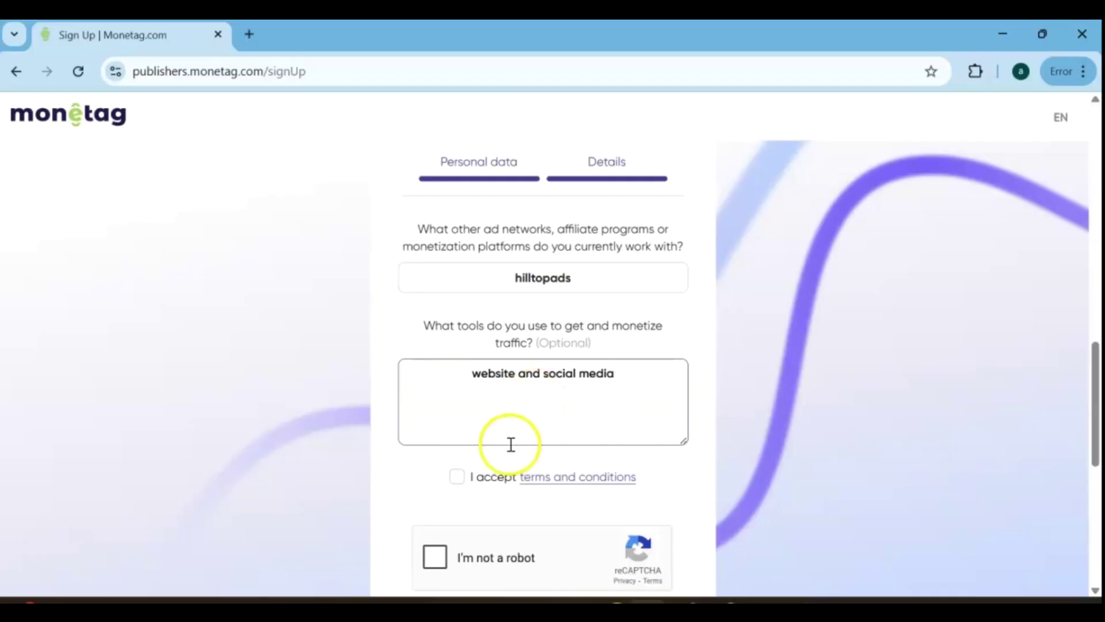
pyautogui.click(458, 478)
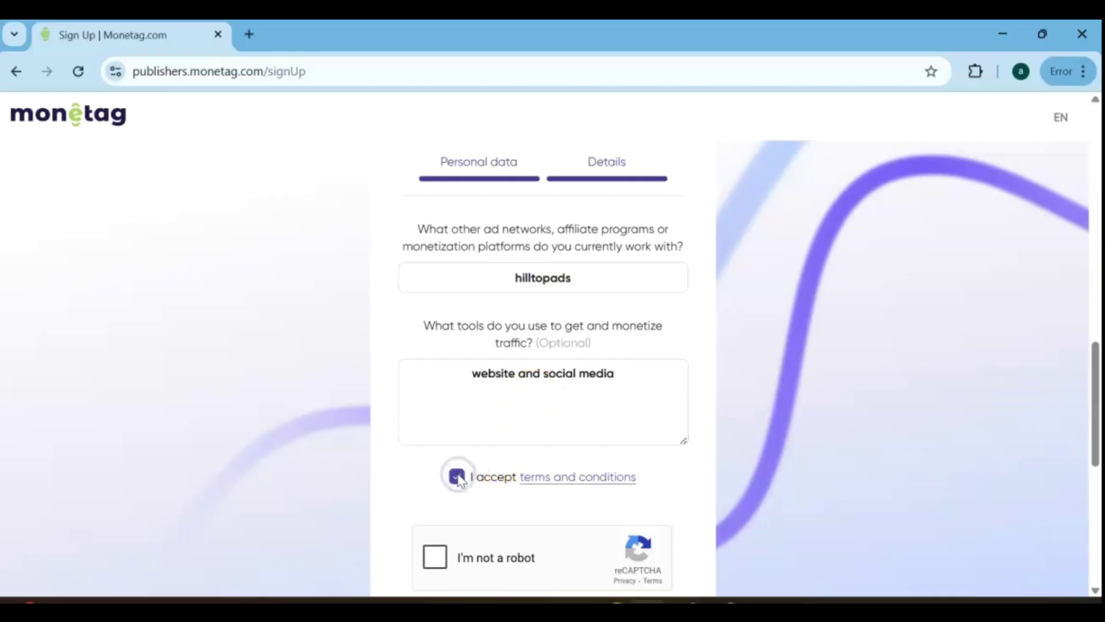
pyautogui.scroll(-1, 453, 480)
# Step: Pass the reCAPTCHA check and submit the Monetag sign-up form
pyautogui.click(446, 478)
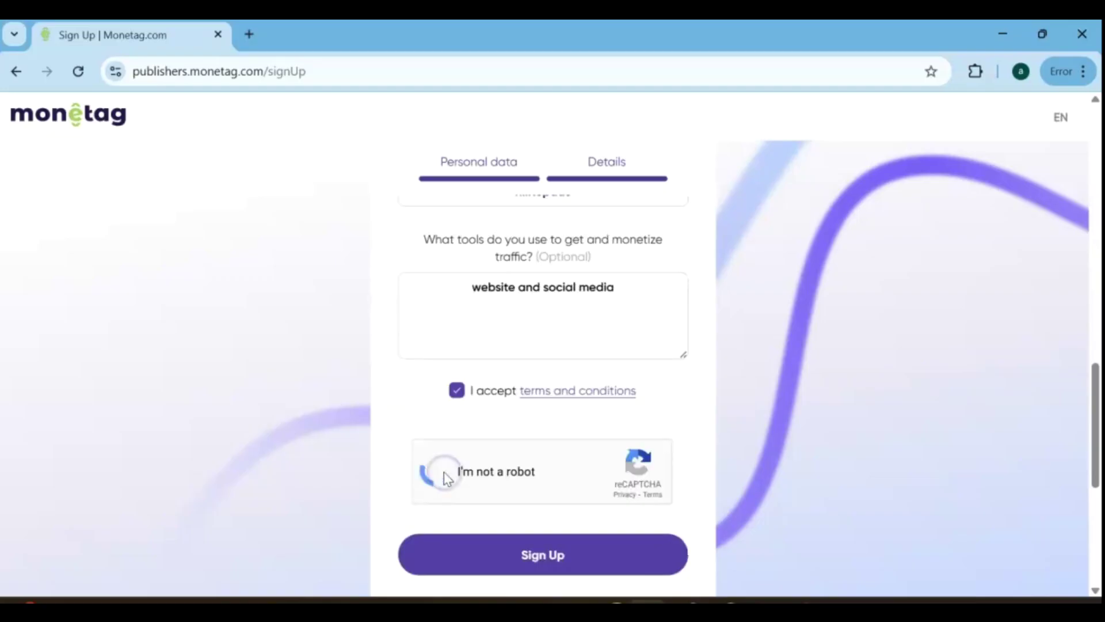
pyautogui.scroll(-1, 443, 477)
pyautogui.click(522, 467)
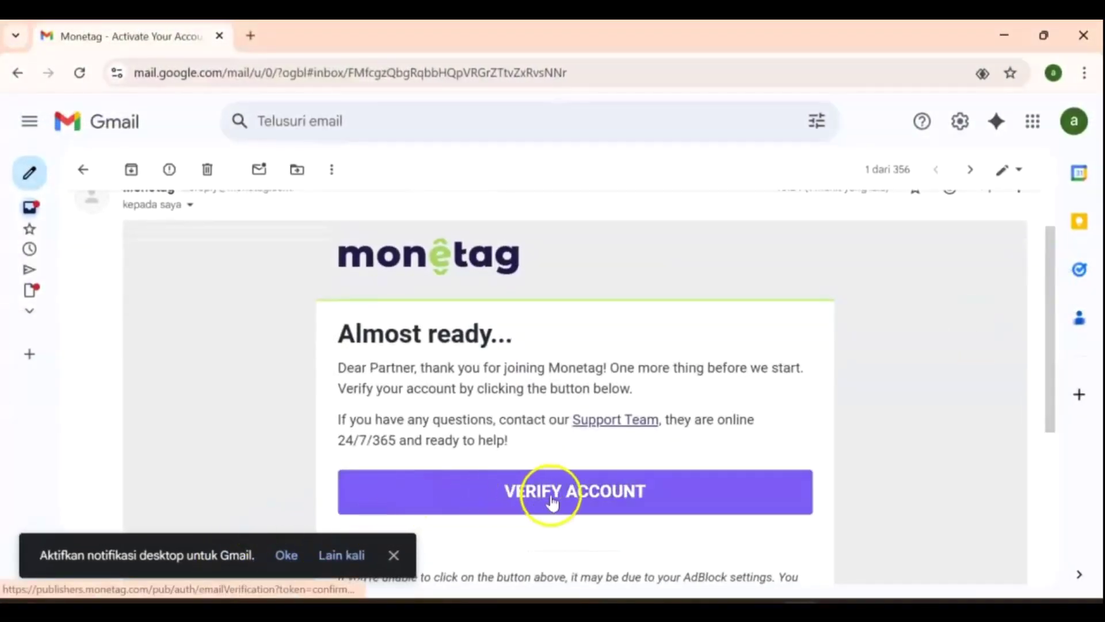
# Step: Verify the account from the Monetag activation email in Gmail
pyautogui.click(551, 500)
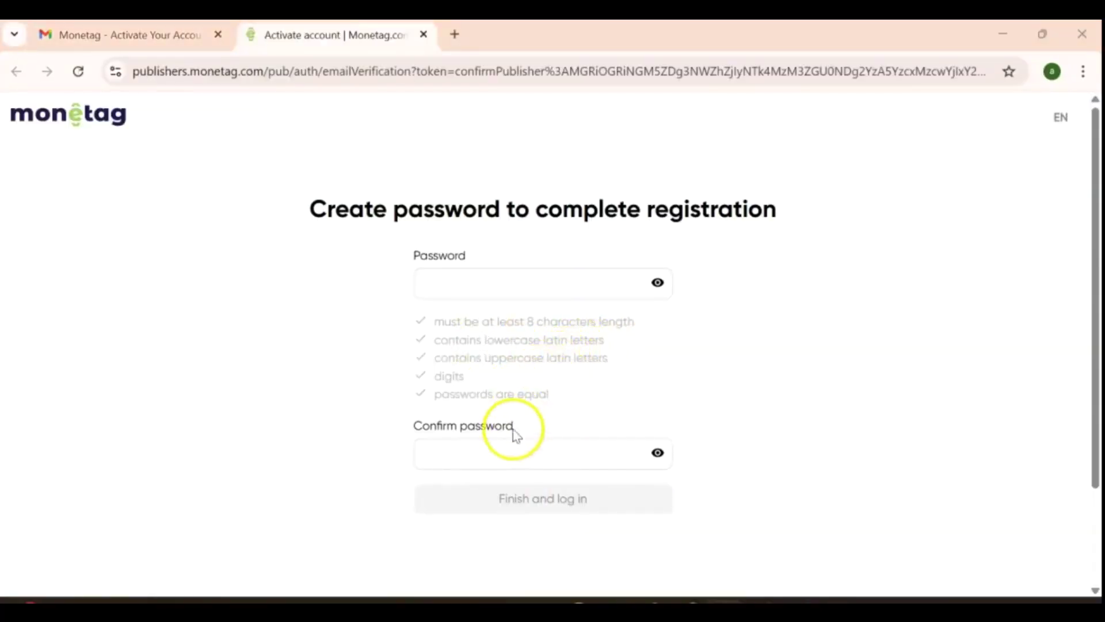
# Step: Create and confirm the account password to finish registration and log in
pyautogui.click(510, 291)
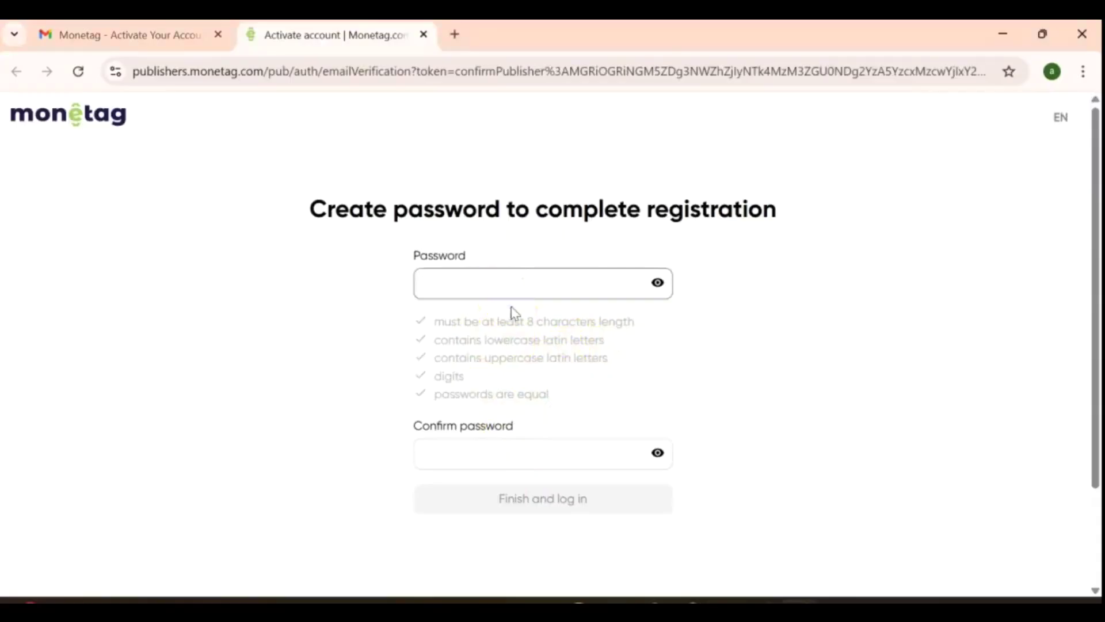
pyautogui.write('A')
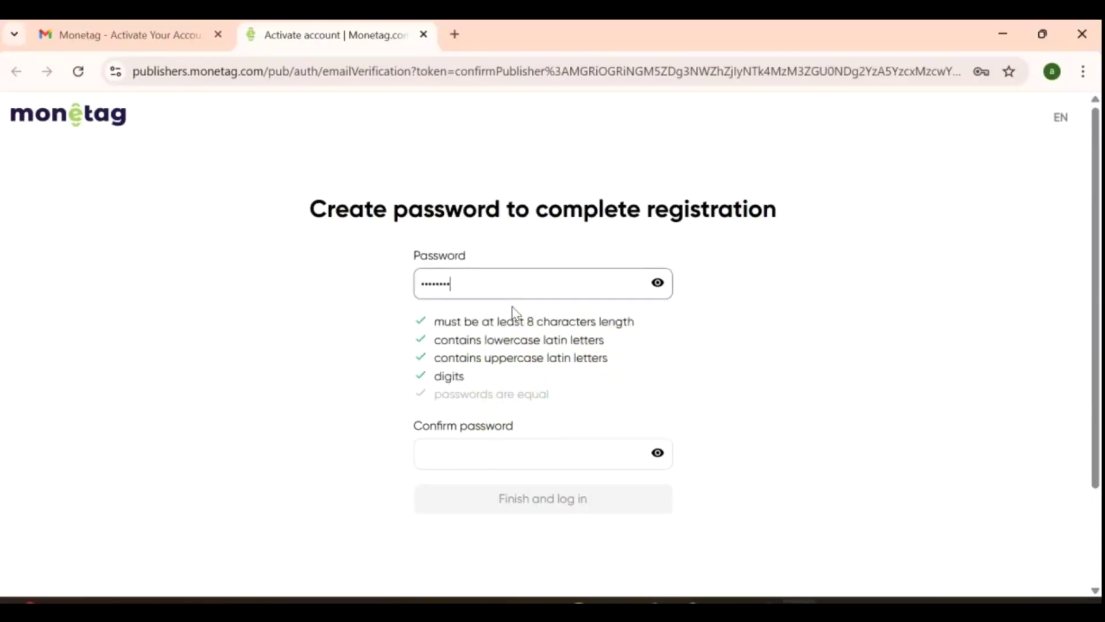
pyautogui.click(527, 452)
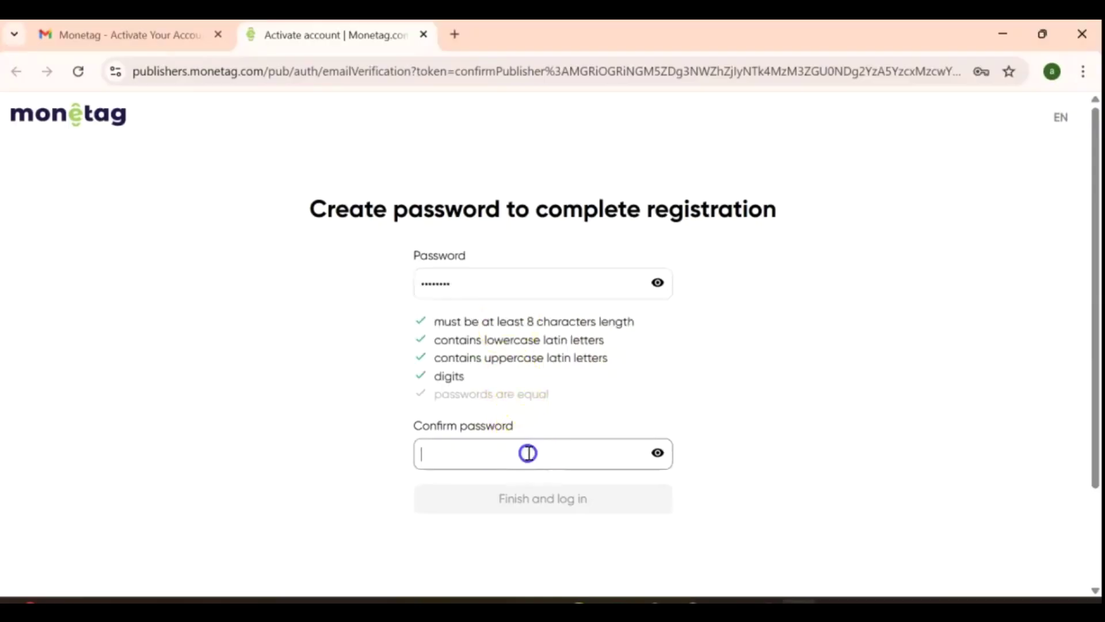
pyautogui.write('A')
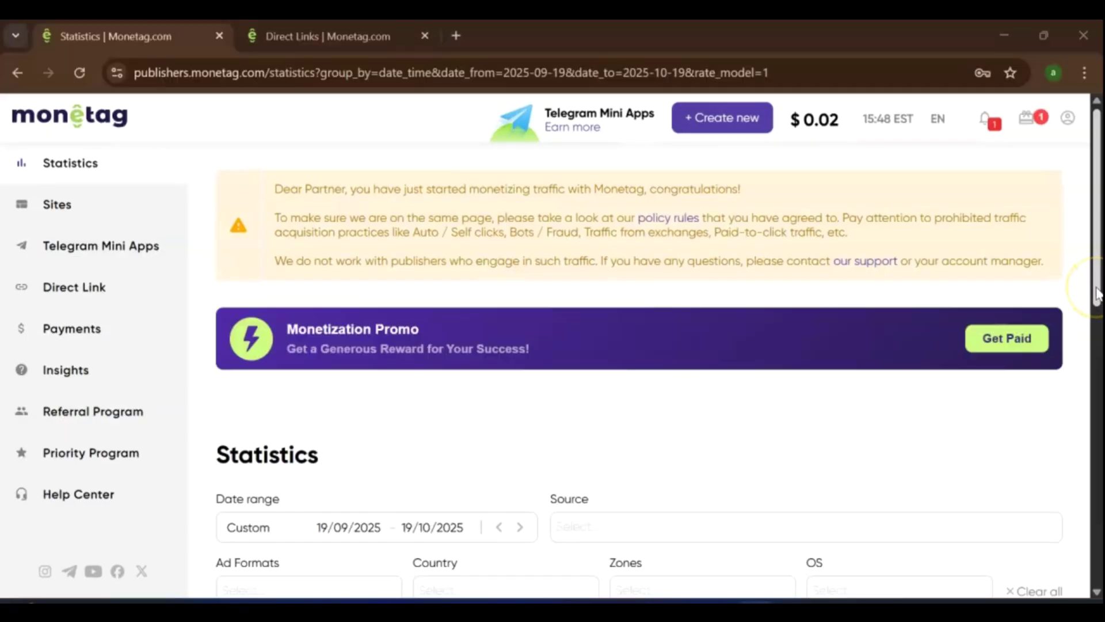
pyautogui.moveTo(1097, 294); pyautogui.dragTo(1098, 347)
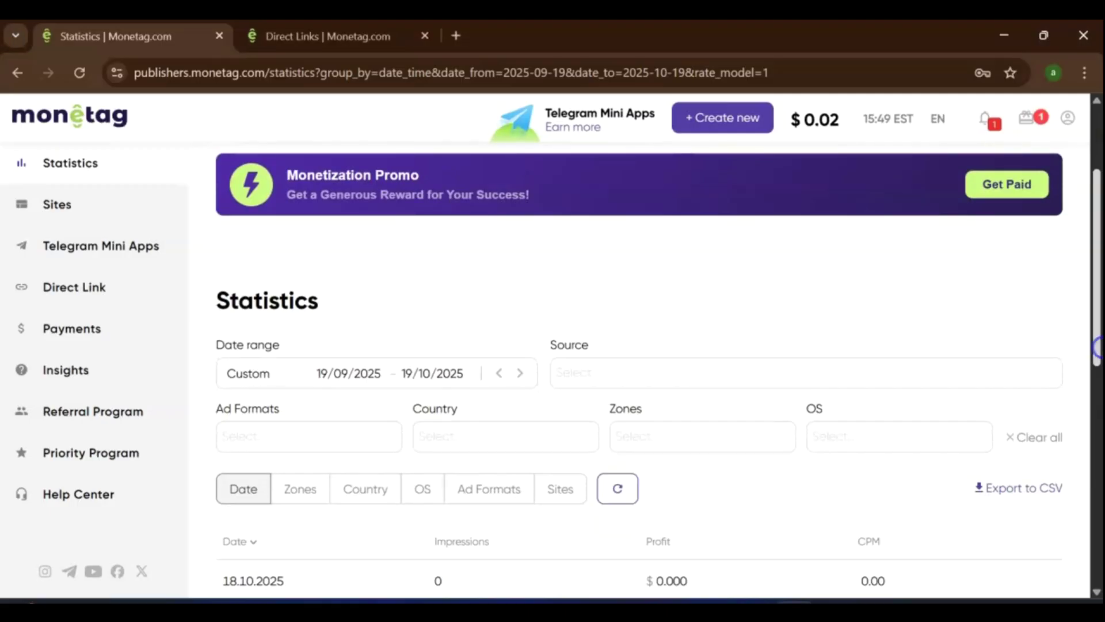
# Step: Go to the Direct Link section from the dashboard sidebar
pyautogui.click(55, 286)
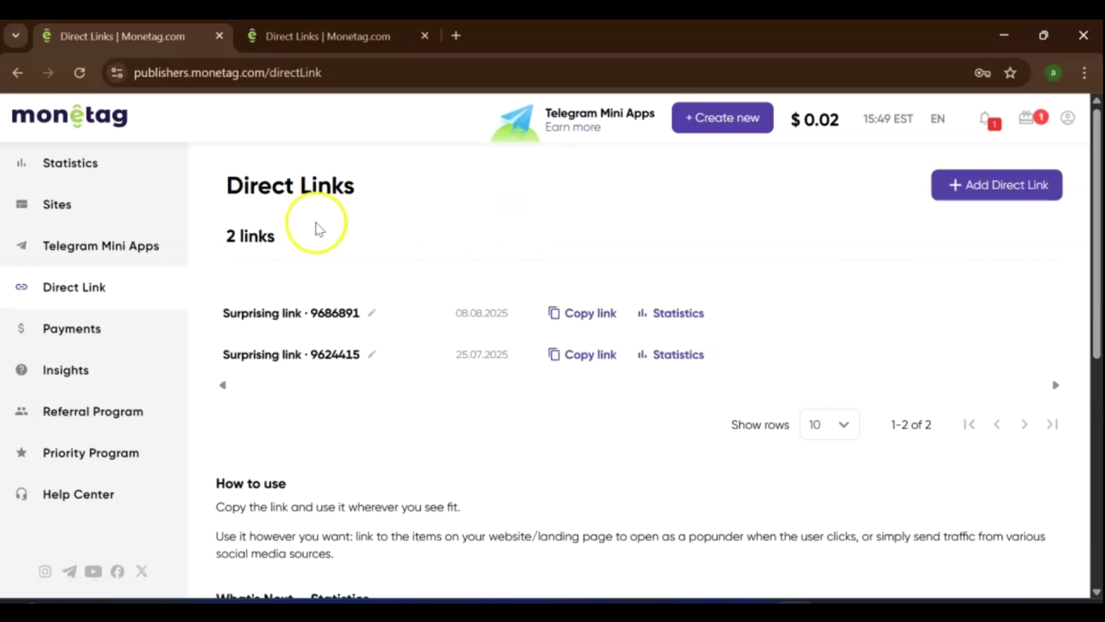
# Step: Create a new direct link, copy the Surprising link 9686891 address, and return to Statistics
pyautogui.click(1012, 187)
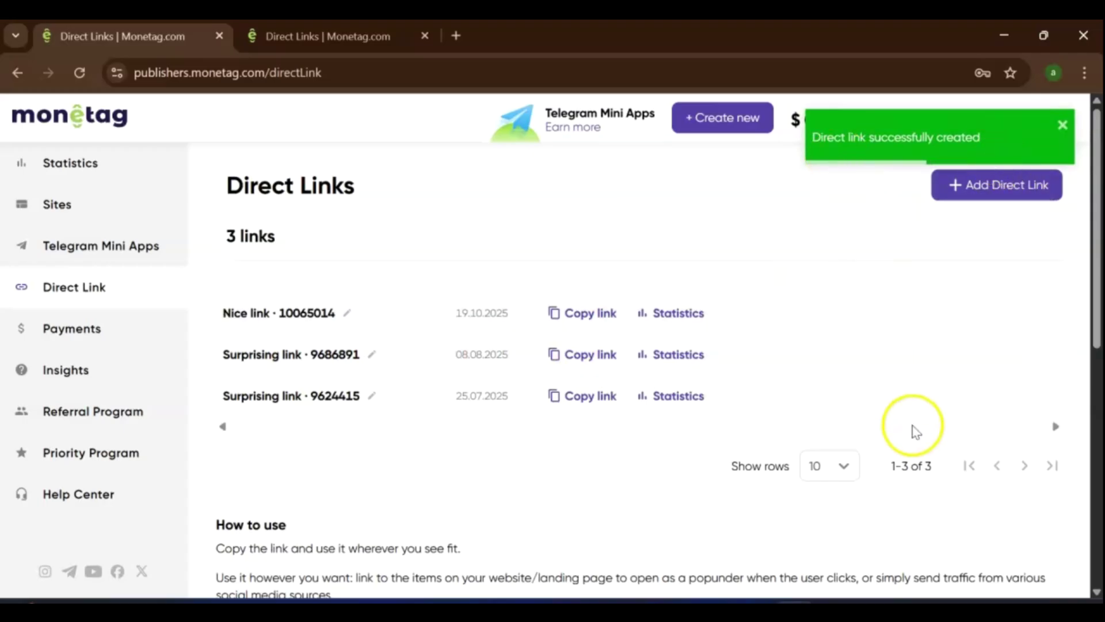
pyautogui.click(580, 367)
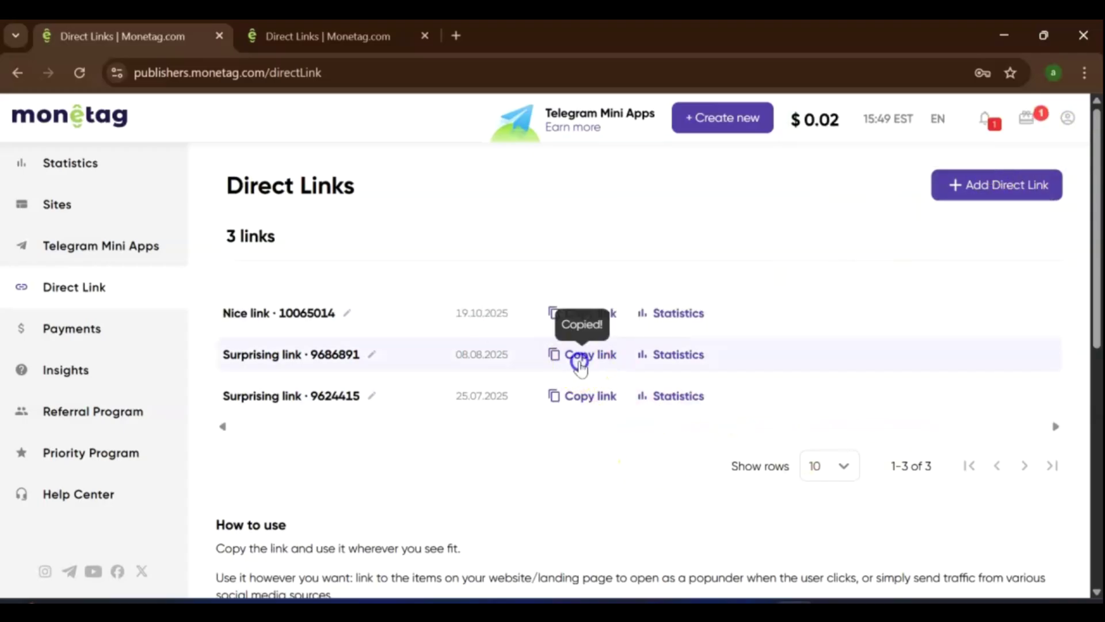
pyautogui.moveTo(1097, 341); pyautogui.dragTo(1098, 467)
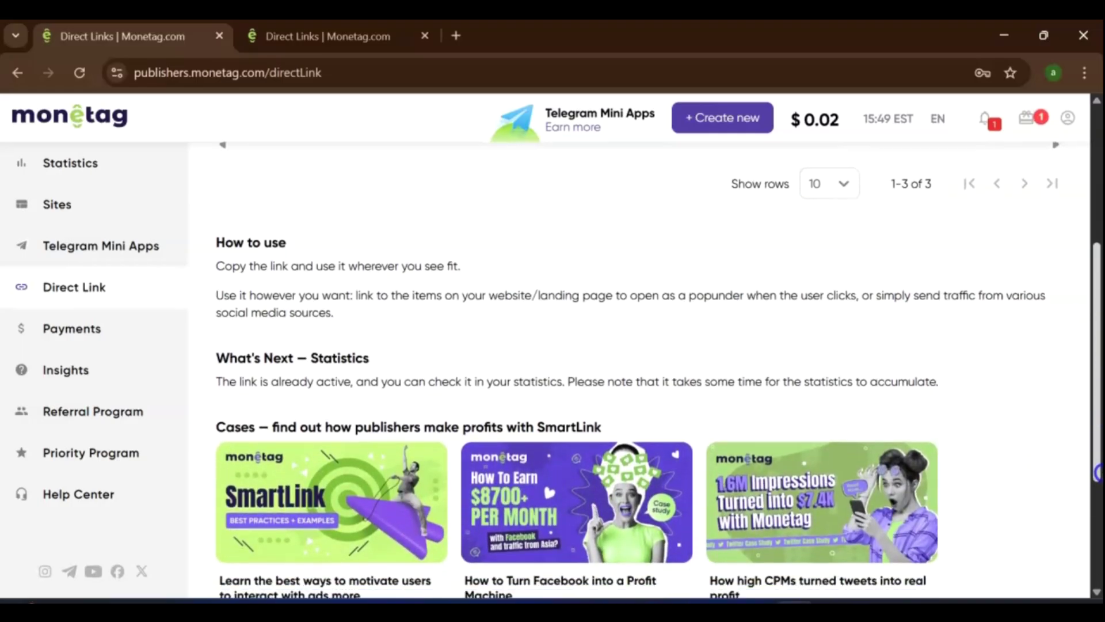
pyautogui.moveTo(1098, 467); pyautogui.dragTo(1098, 480)
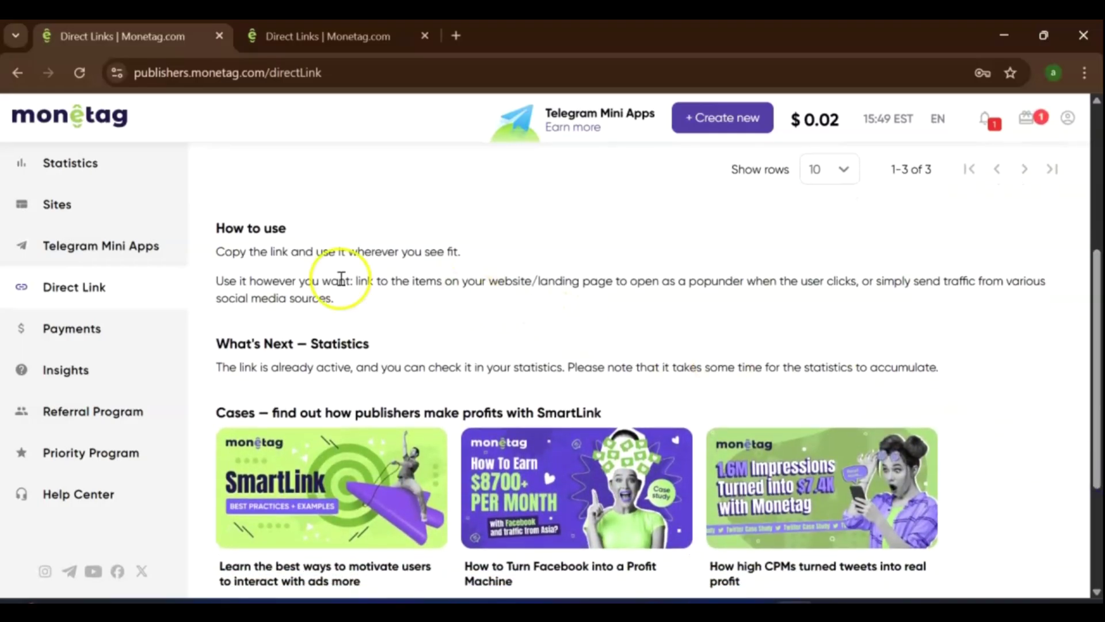
pyautogui.scroll(-2, 686, 424)
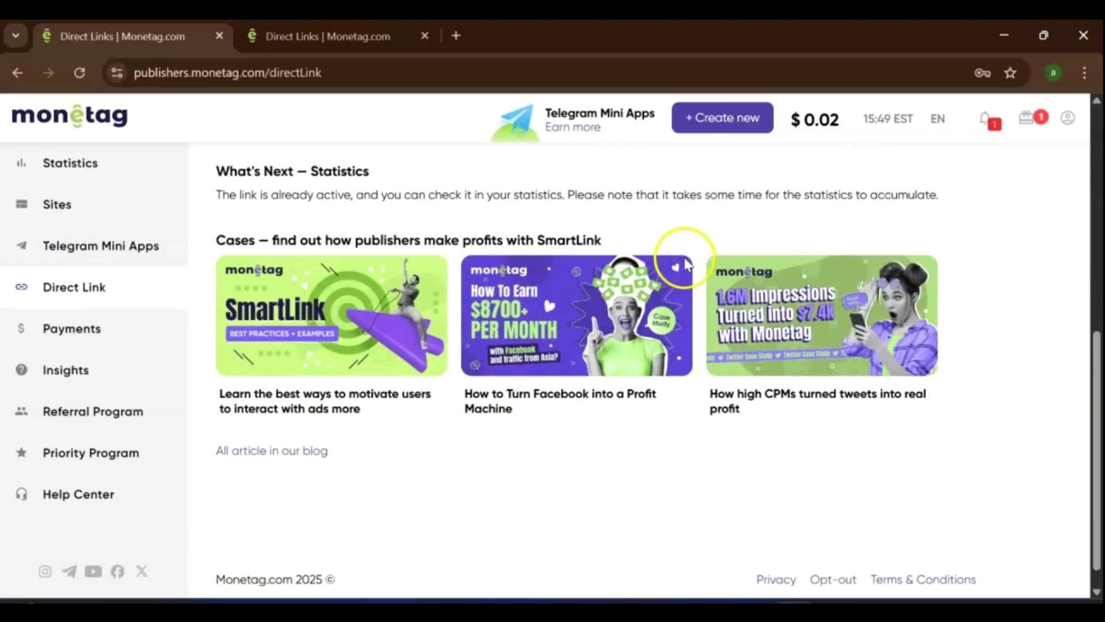
pyautogui.scroll(2, 868, 415)
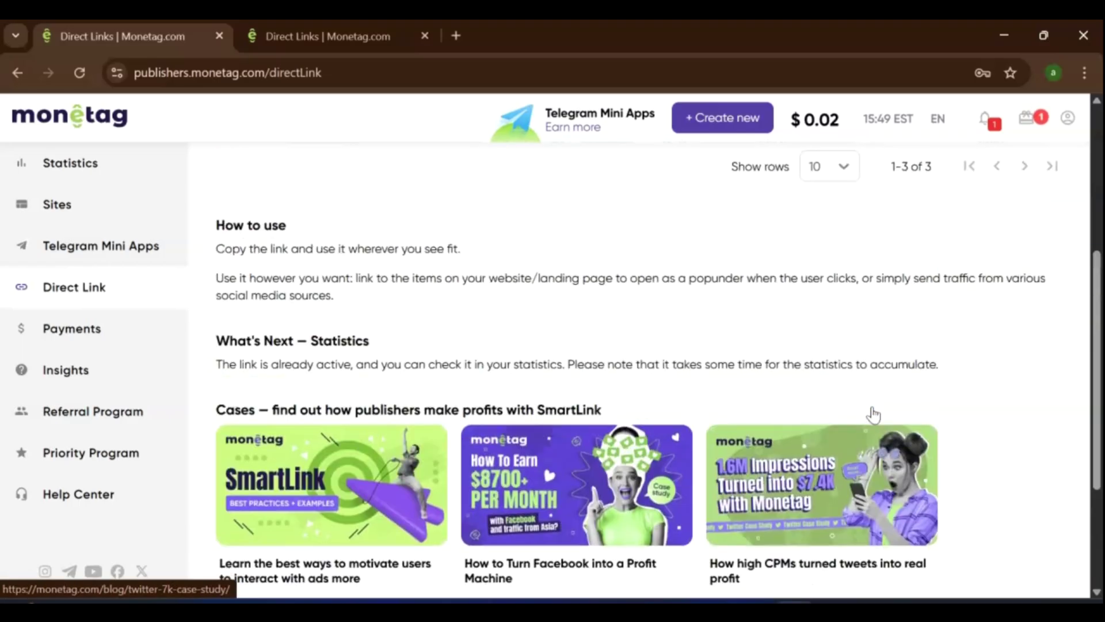
pyautogui.click(108, 166)
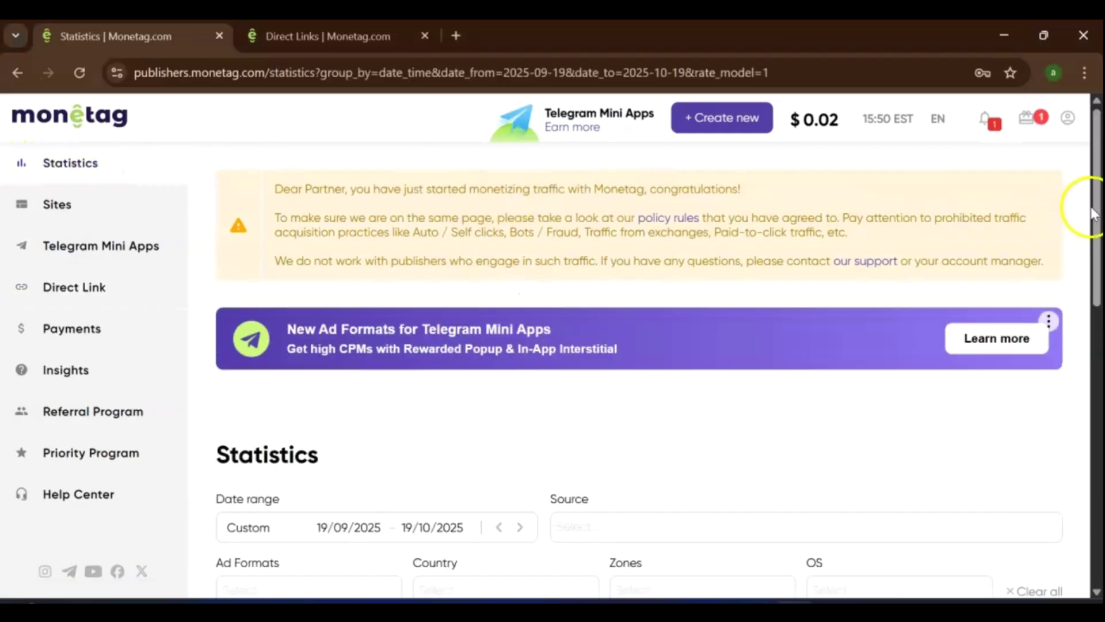
pyautogui.moveTo(1092, 206); pyautogui.dragTo(1099, 262)
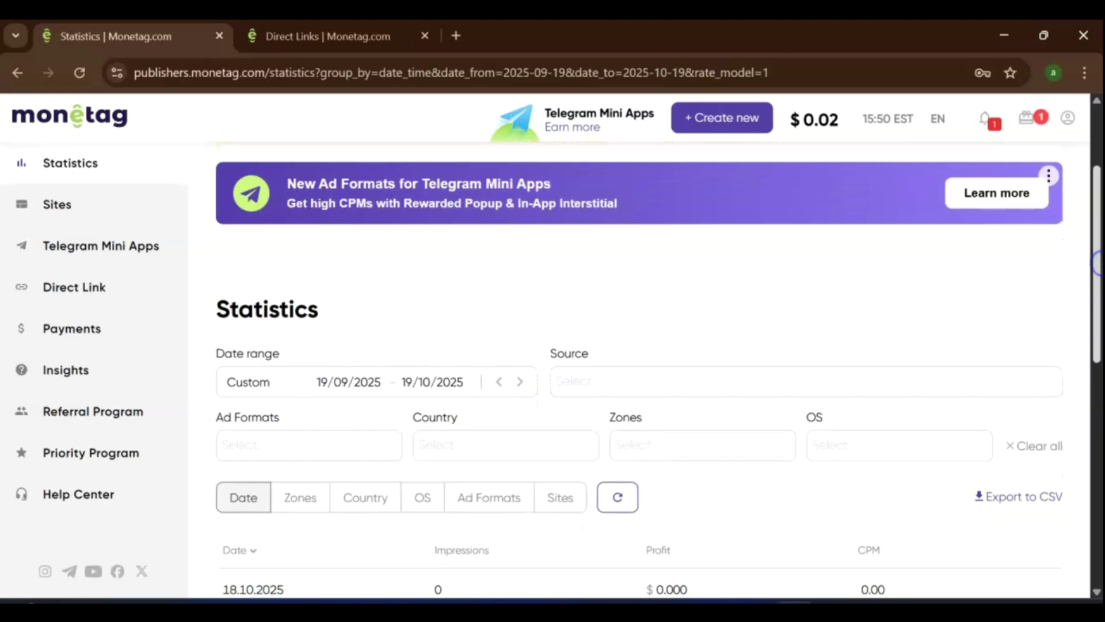
# Step: Review the Ad Formats, Country, Zones and OS filter options on the statistics page
pyautogui.click(370, 445)
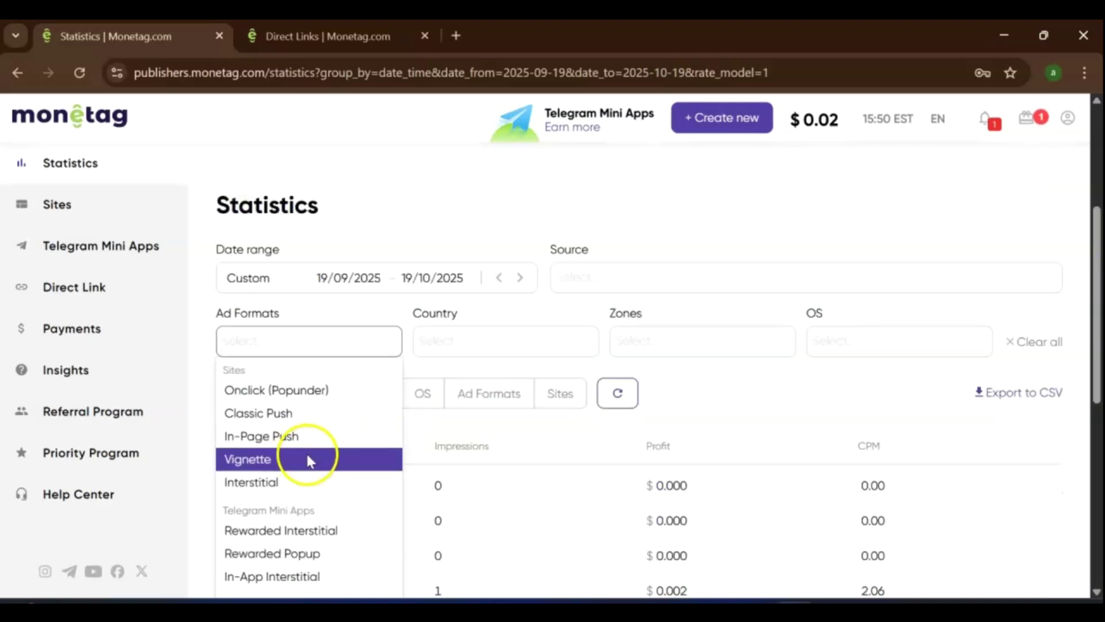
pyautogui.click(510, 323)
pyautogui.click(723, 320)
pyautogui.click(881, 317)
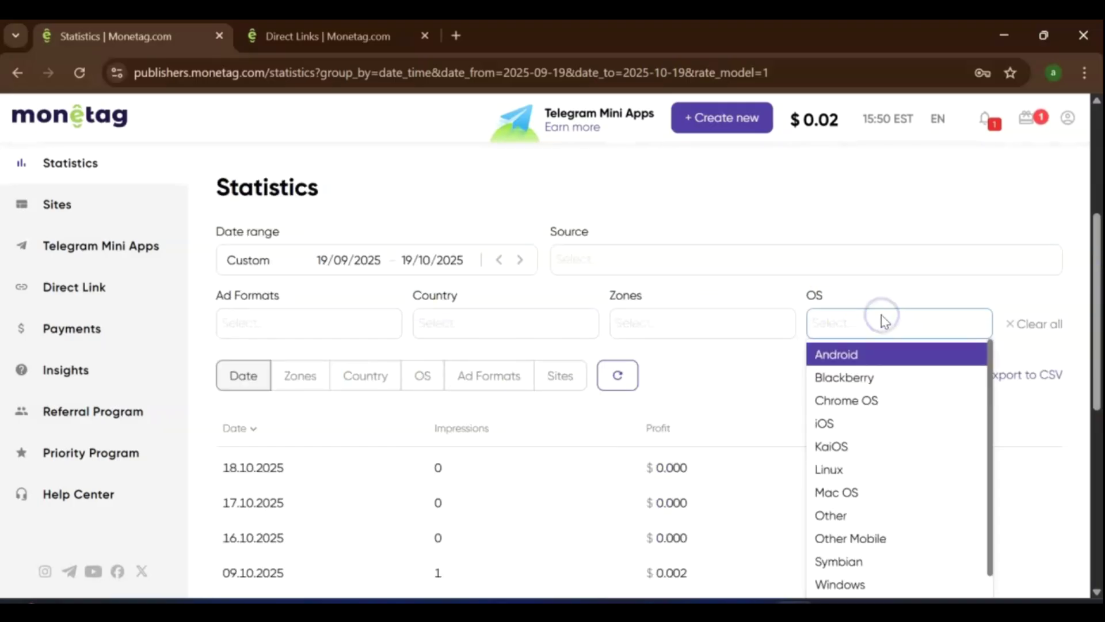
pyautogui.click(1007, 327)
# Step: Break the statistics down by country and by ad format, then go to Payments
pyautogui.click(357, 378)
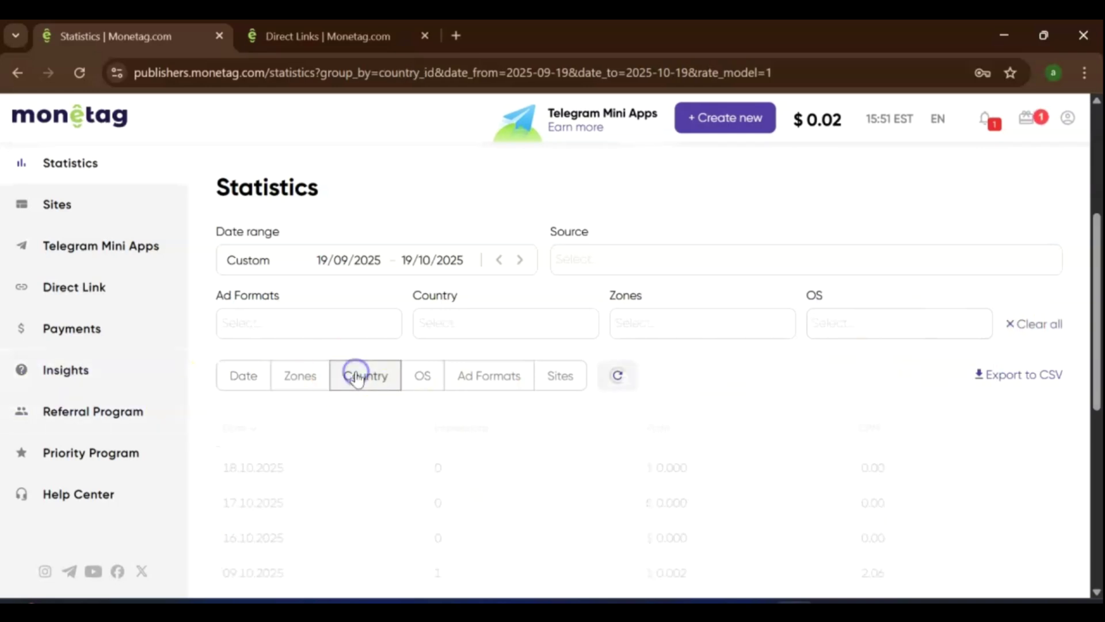
pyautogui.click(481, 377)
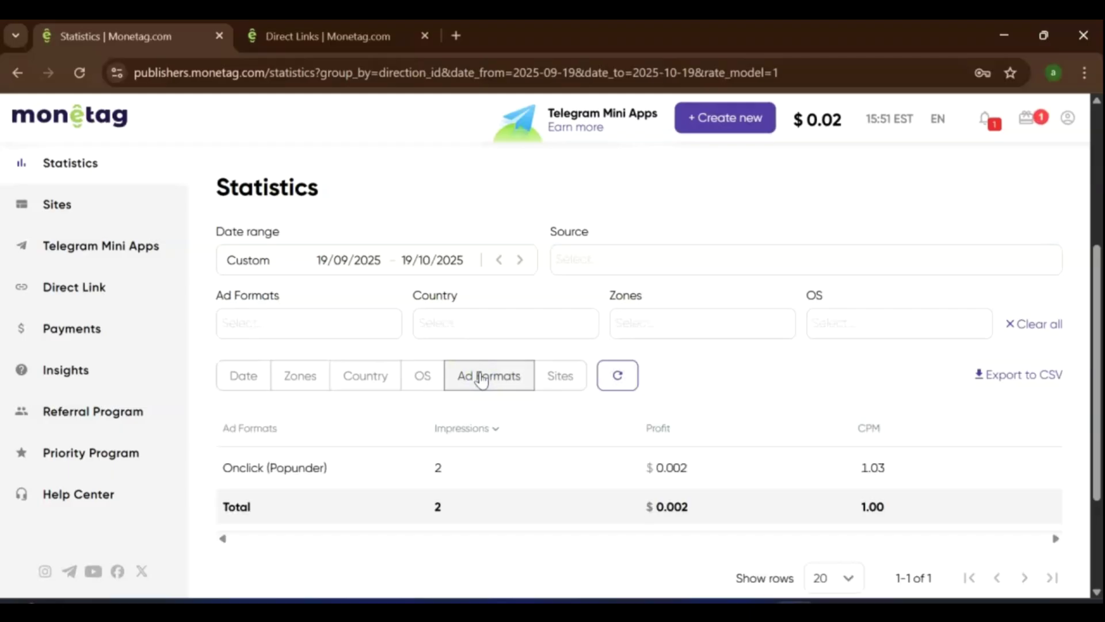
pyautogui.click(71, 332)
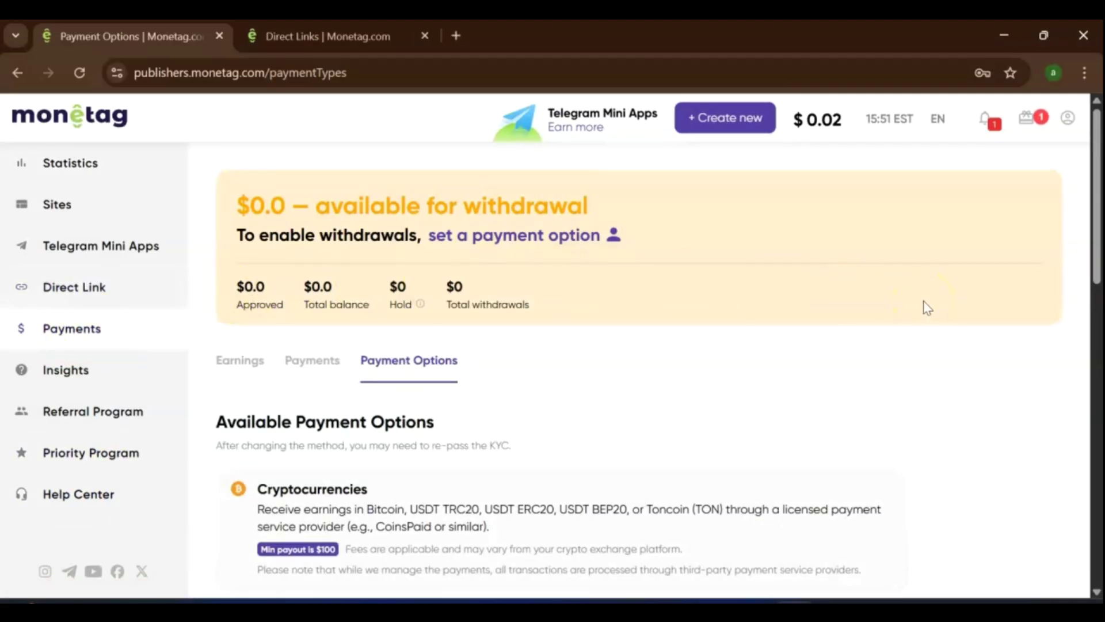
pyautogui.scroll(-1, 926, 307)
pyautogui.scroll(-3, 925, 308)
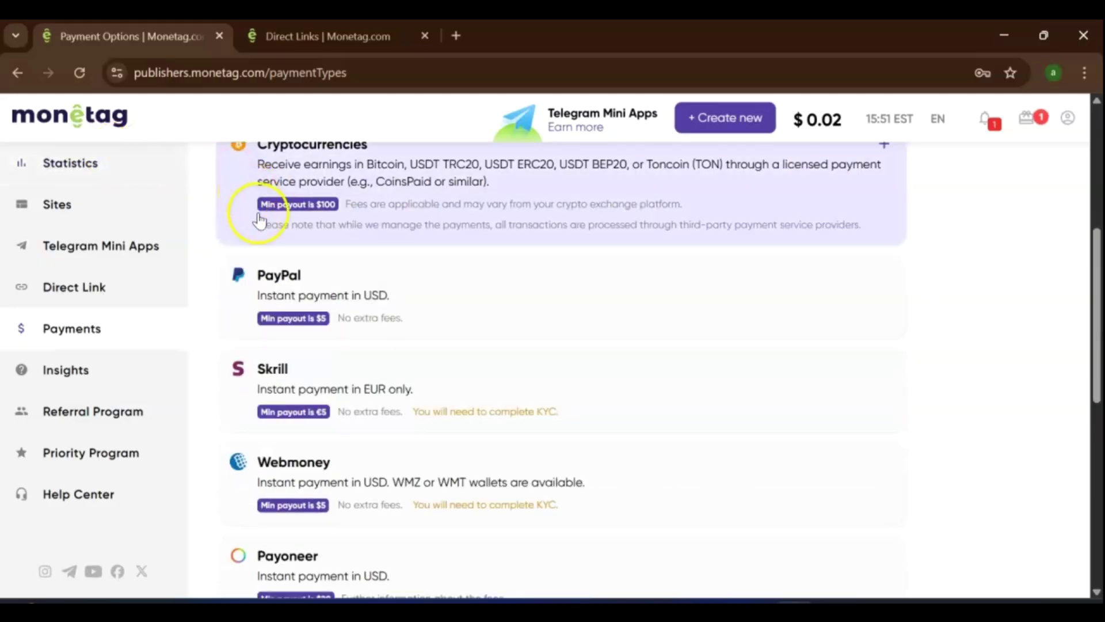
pyautogui.scroll(-2, 296, 390)
pyautogui.scroll(-1, 320, 395)
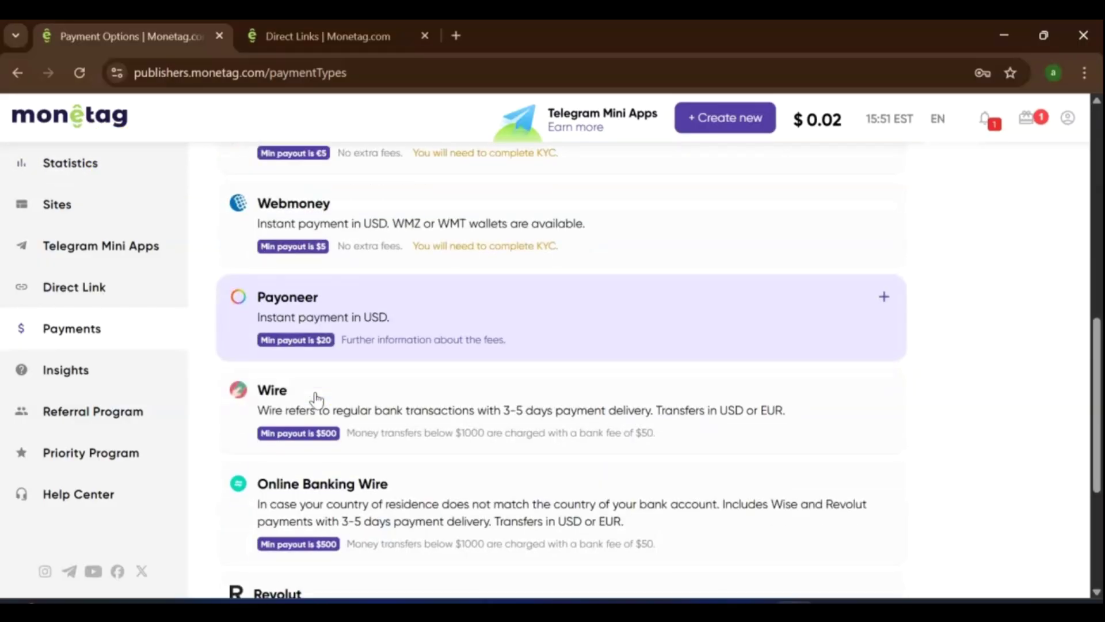
pyautogui.scroll(-3, 316, 397)
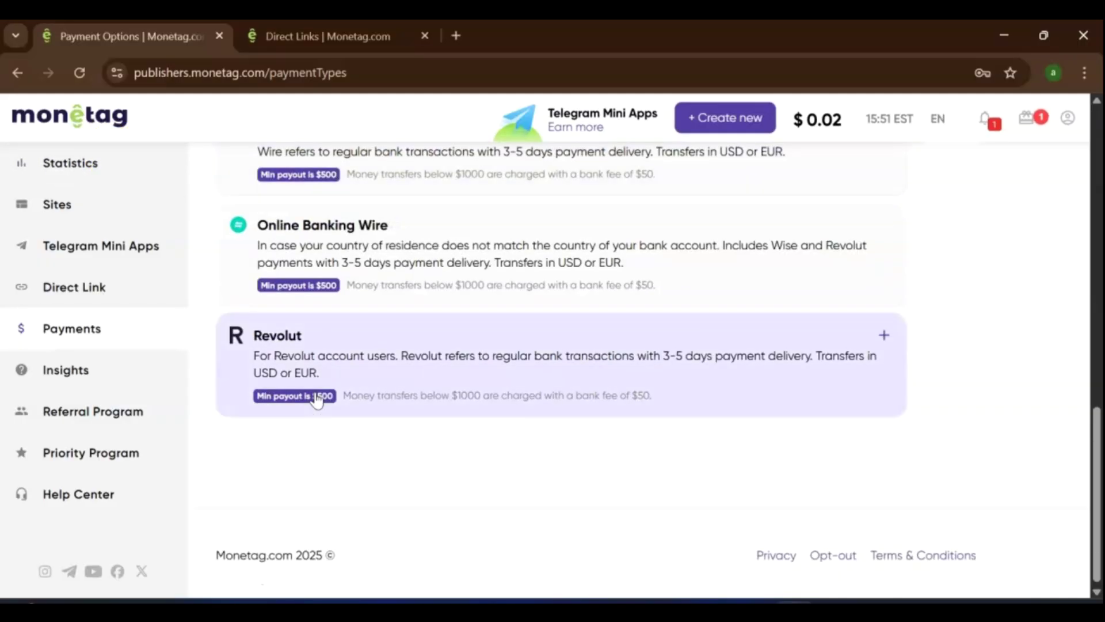
pyautogui.scroll(3, 316, 397)
pyautogui.scroll(2, 317, 397)
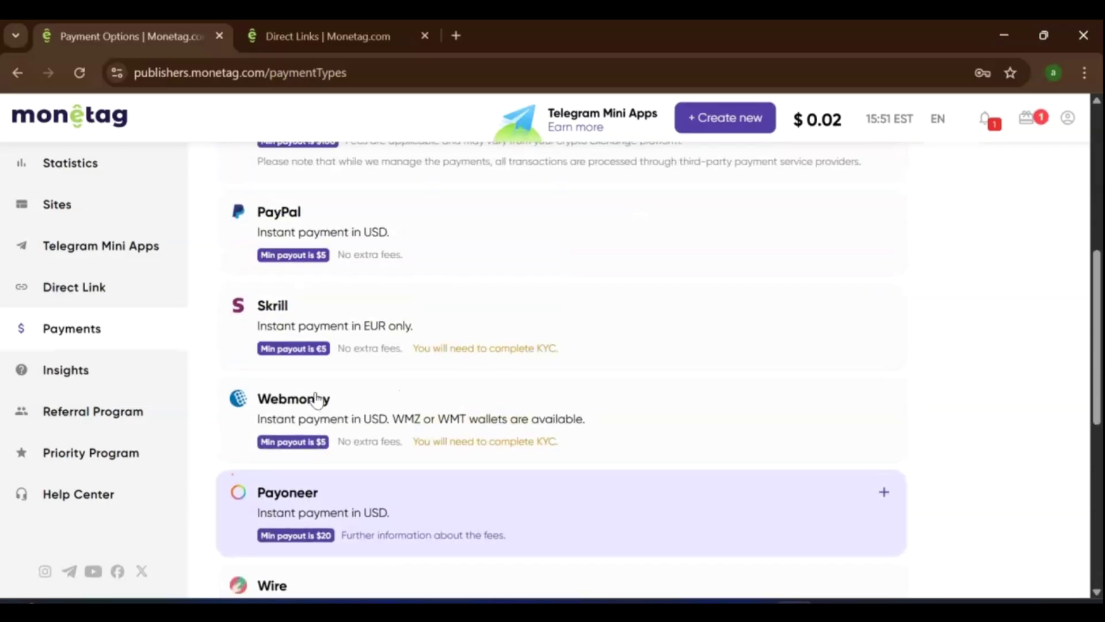
pyautogui.scroll(3, 317, 397)
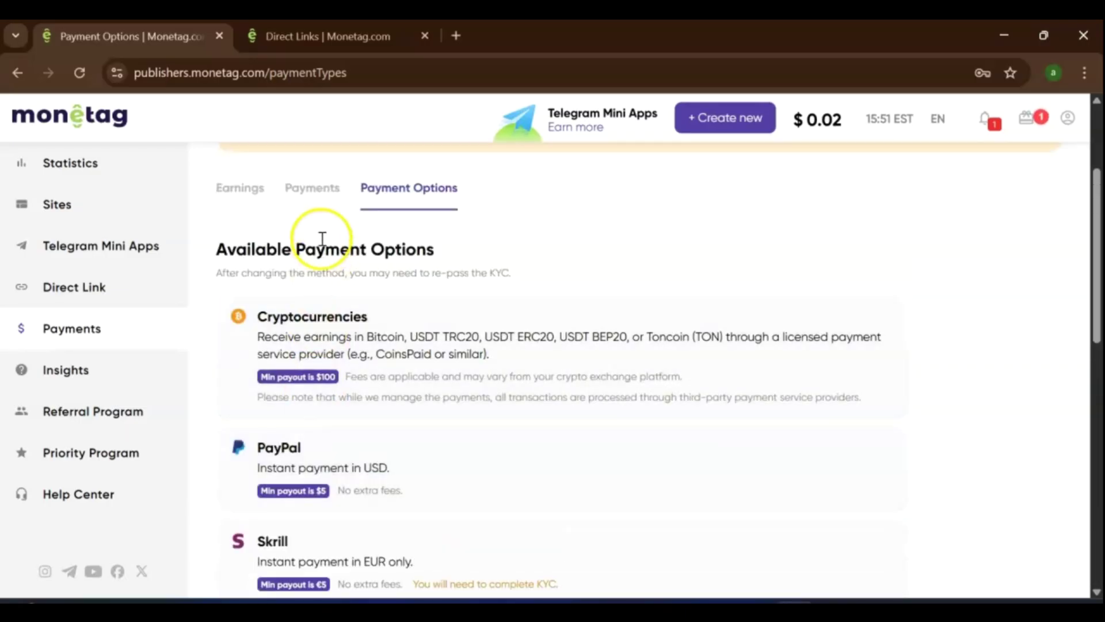
# Step: Go to the Referral Program page from the sidebar
pyautogui.click(76, 412)
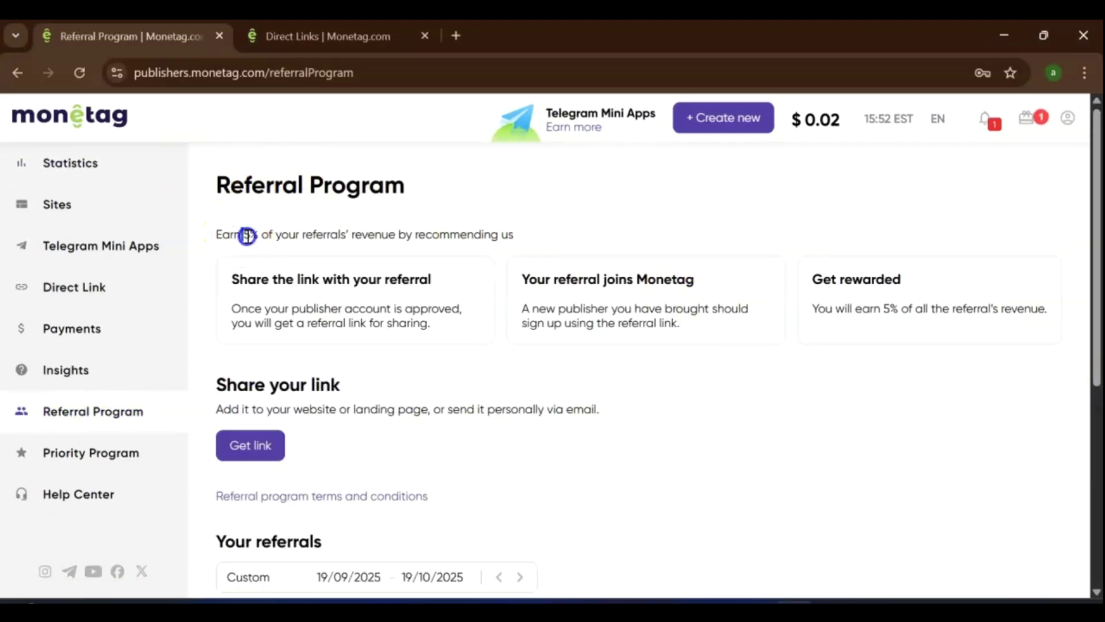
# Step: Copy the personal referral link, then copy the Surprising link 9624415 direct link address
pyautogui.moveTo(247, 236); pyautogui.dragTo(405, 239)
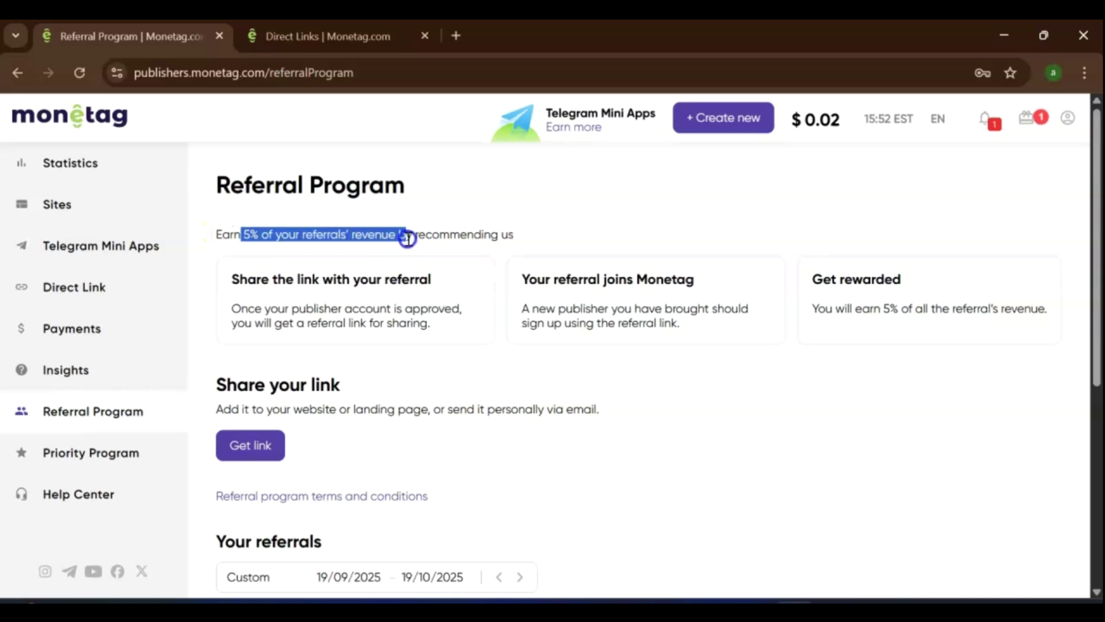
pyautogui.click(609, 242)
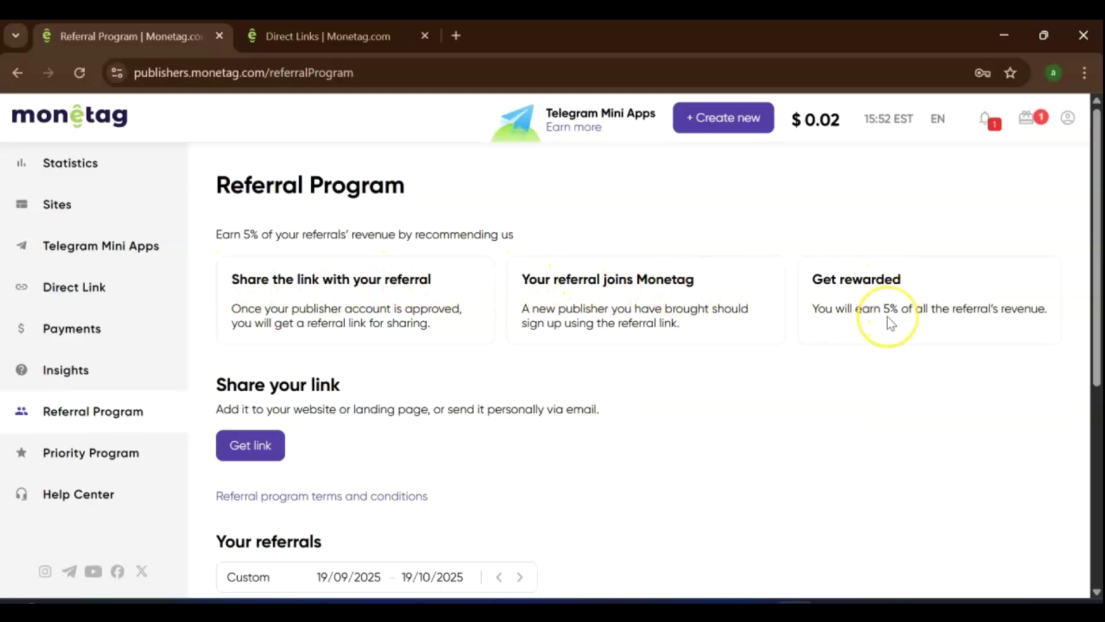
pyautogui.scroll(-1, 890, 322)
pyautogui.scroll(-1, 890, 322)
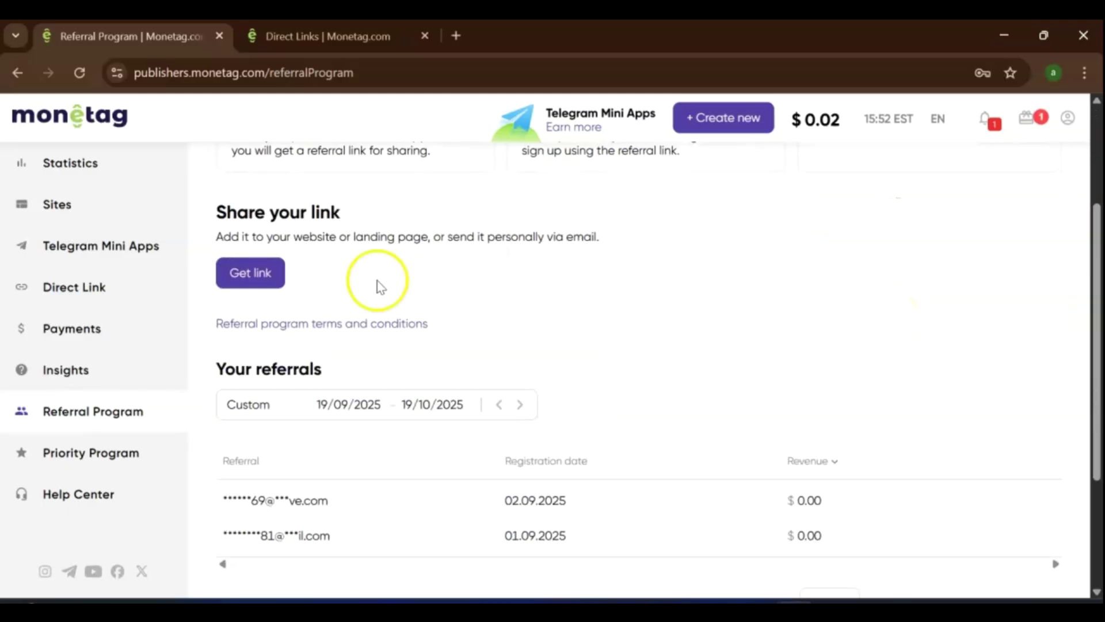
pyautogui.click(259, 281)
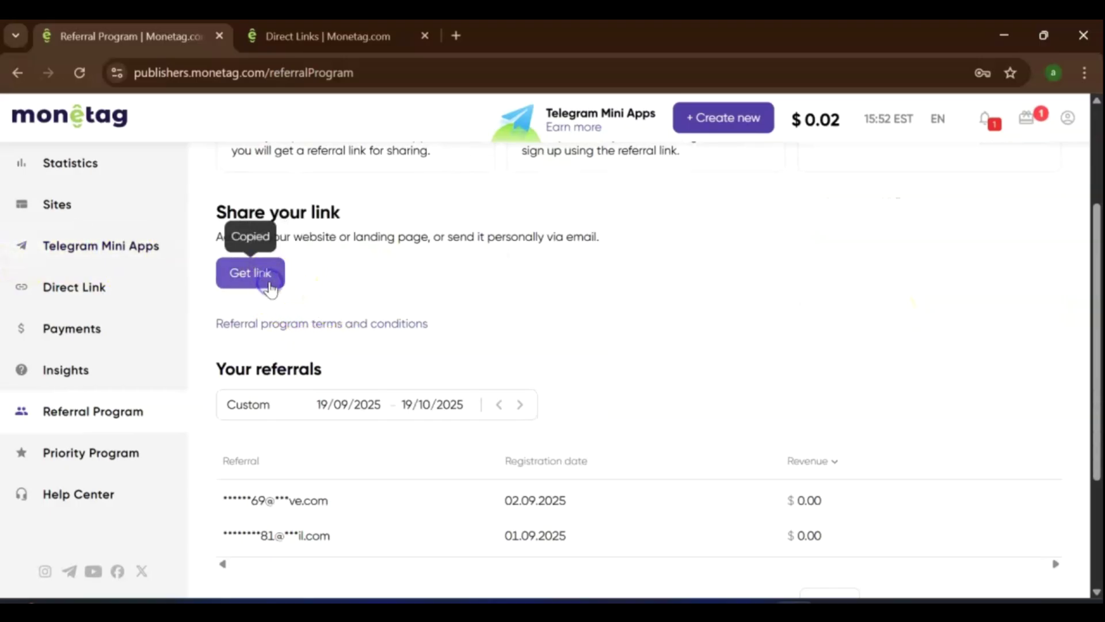
pyautogui.scroll(1, 582, 331)
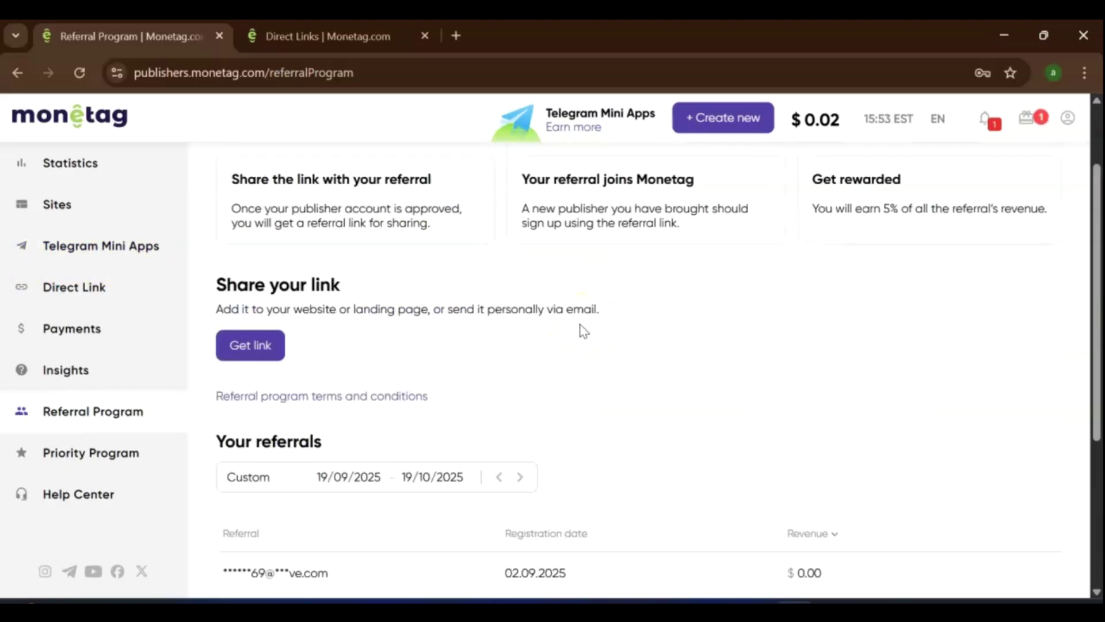
pyautogui.scroll(1, 582, 330)
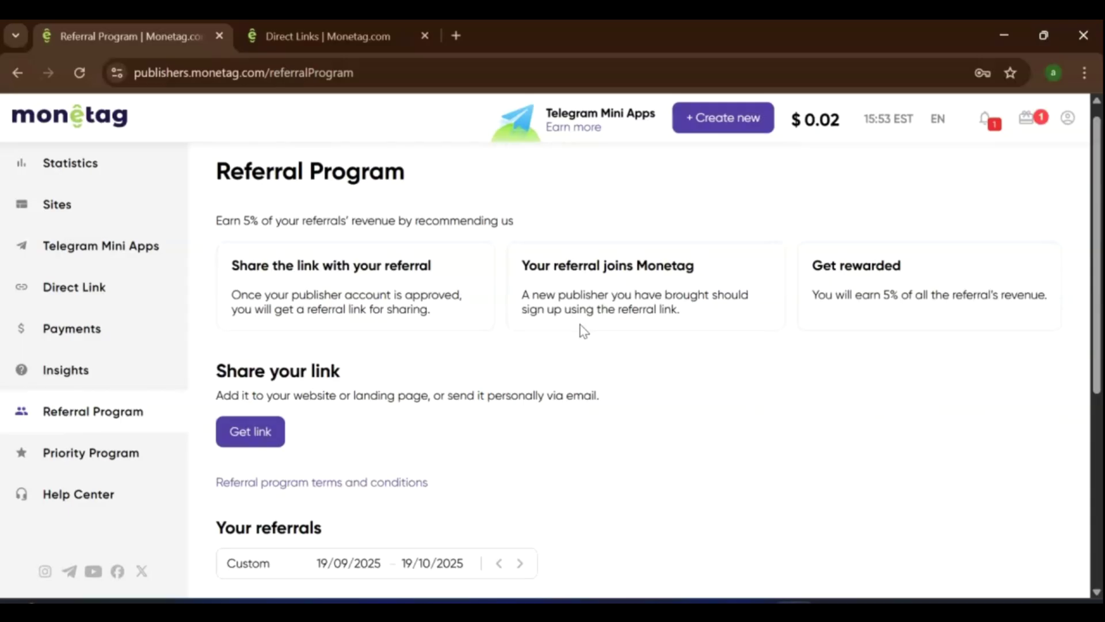
pyautogui.scroll(1, 581, 330)
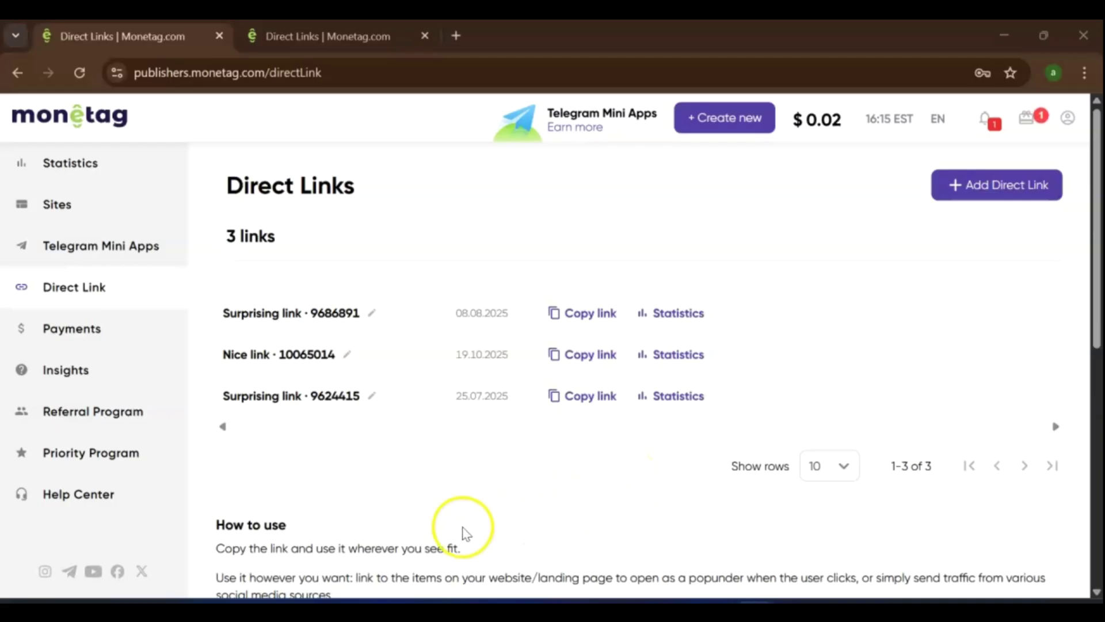
pyautogui.moveTo(591, 396)
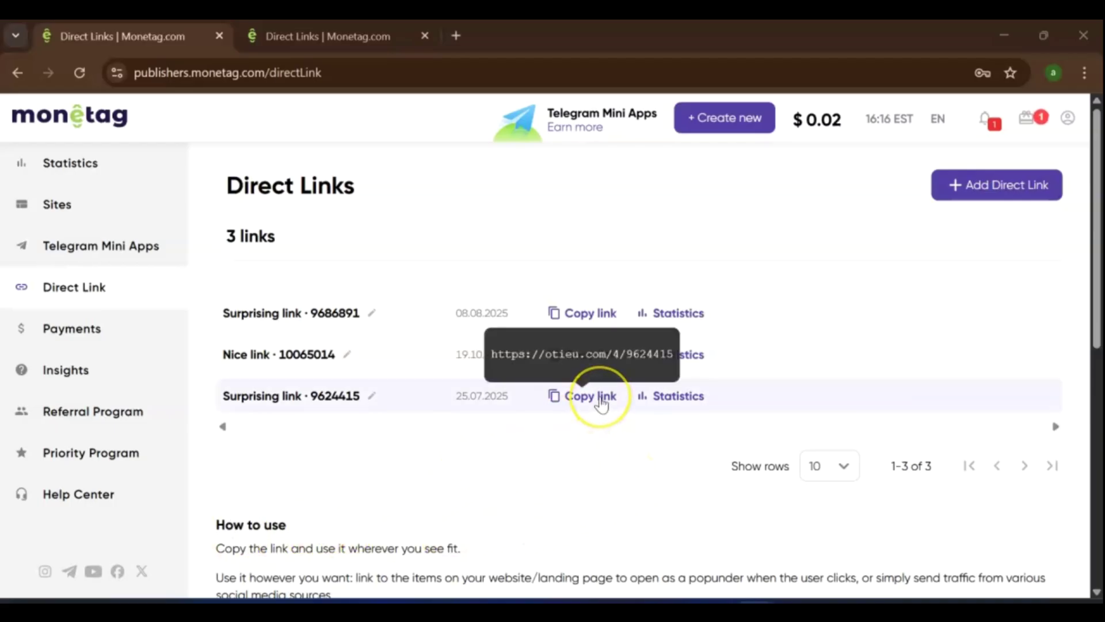
pyautogui.click(602, 403)
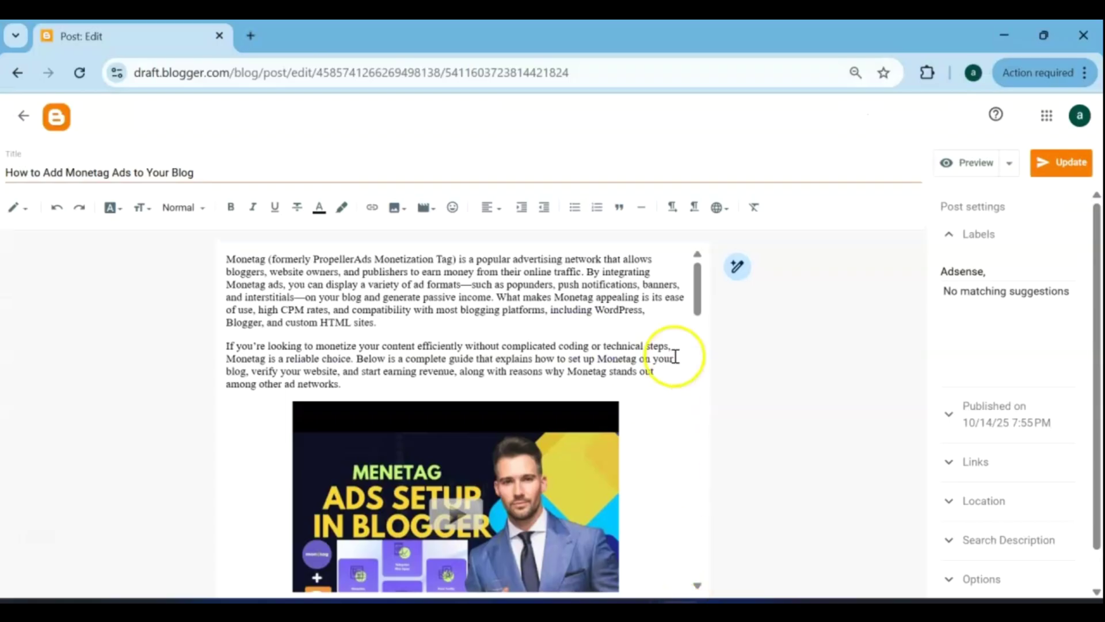
pyautogui.scroll(-1, 451, 322)
pyautogui.scroll(-1, 451, 321)
pyautogui.scroll(-1, 451, 321)
pyautogui.scroll(-1, 449, 321)
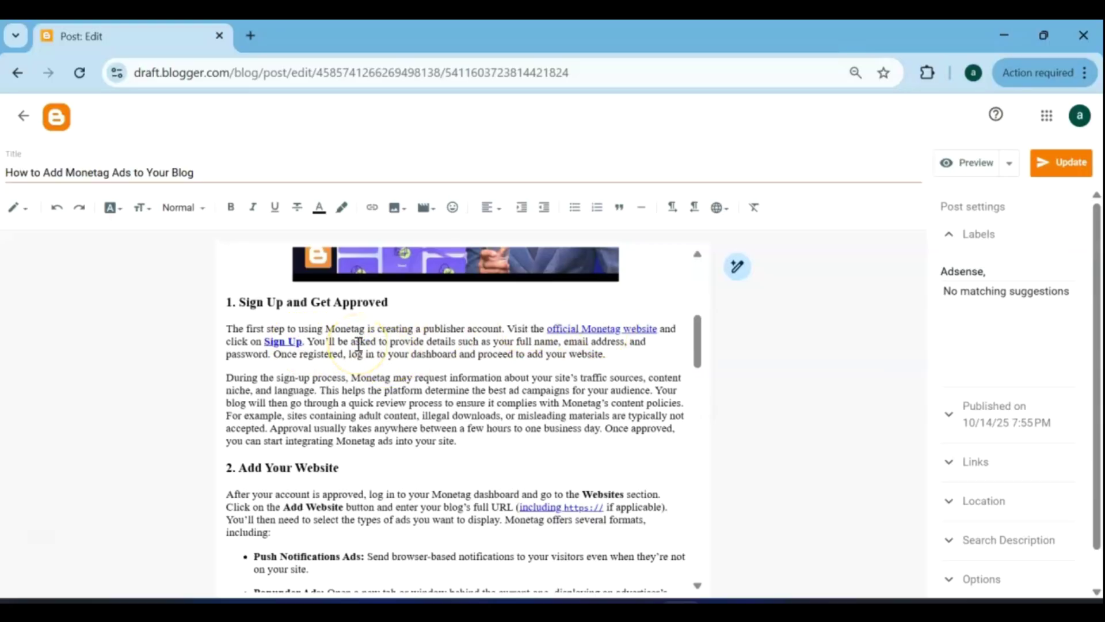
pyautogui.scroll(-1, 421, 365)
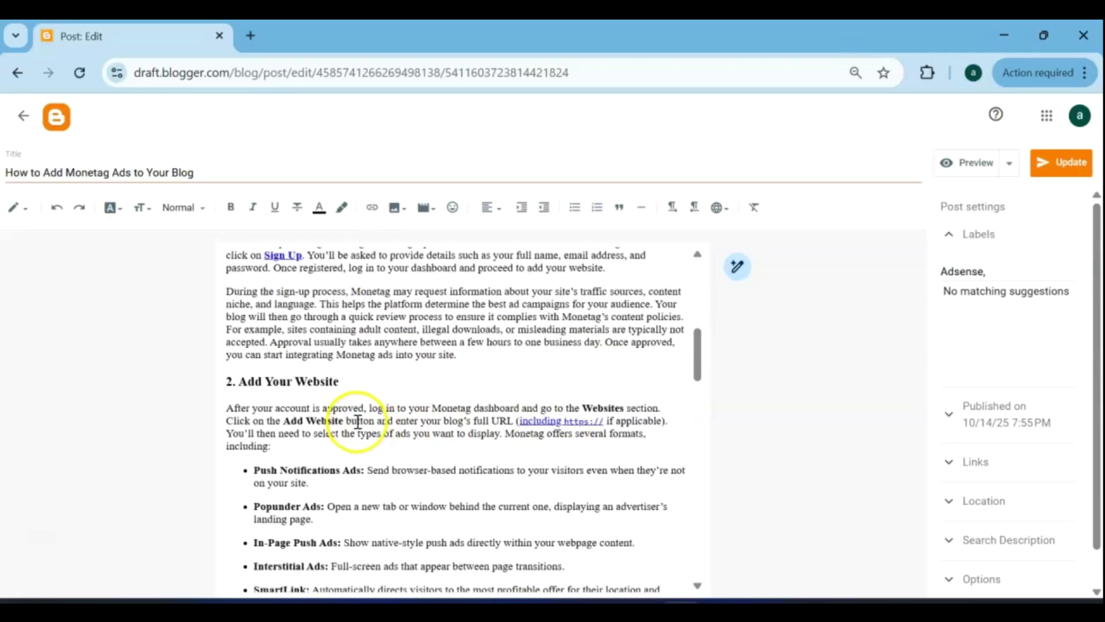
# Step: Link the words Add Website to the pasted Monetag direct link and update the post
pyautogui.moveTo(285, 424); pyautogui.dragTo(283, 424)
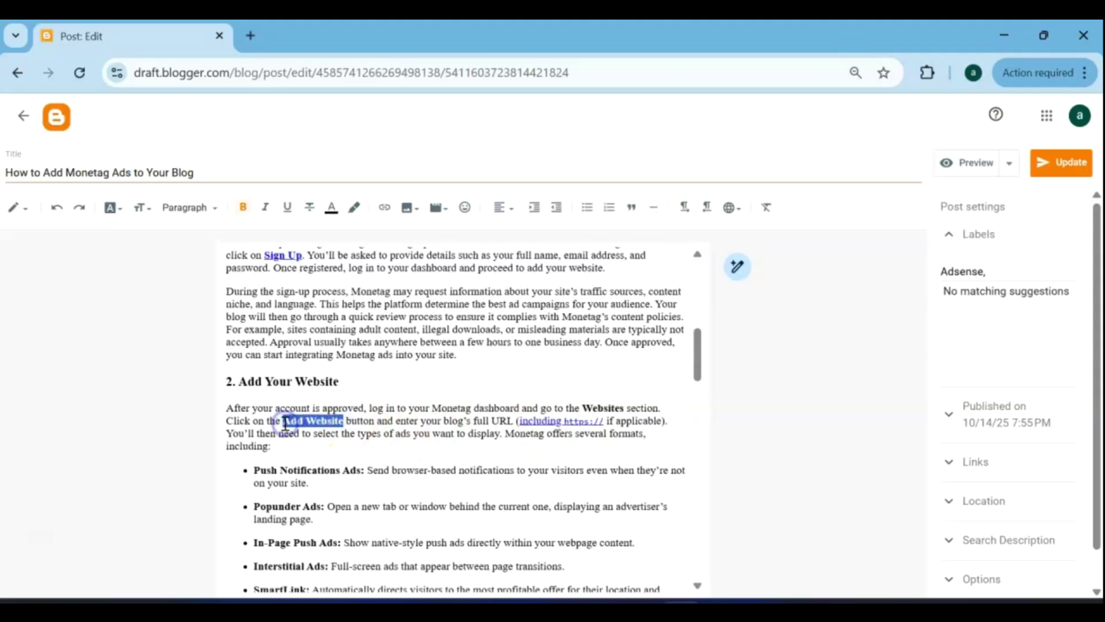
pyautogui.click(384, 208)
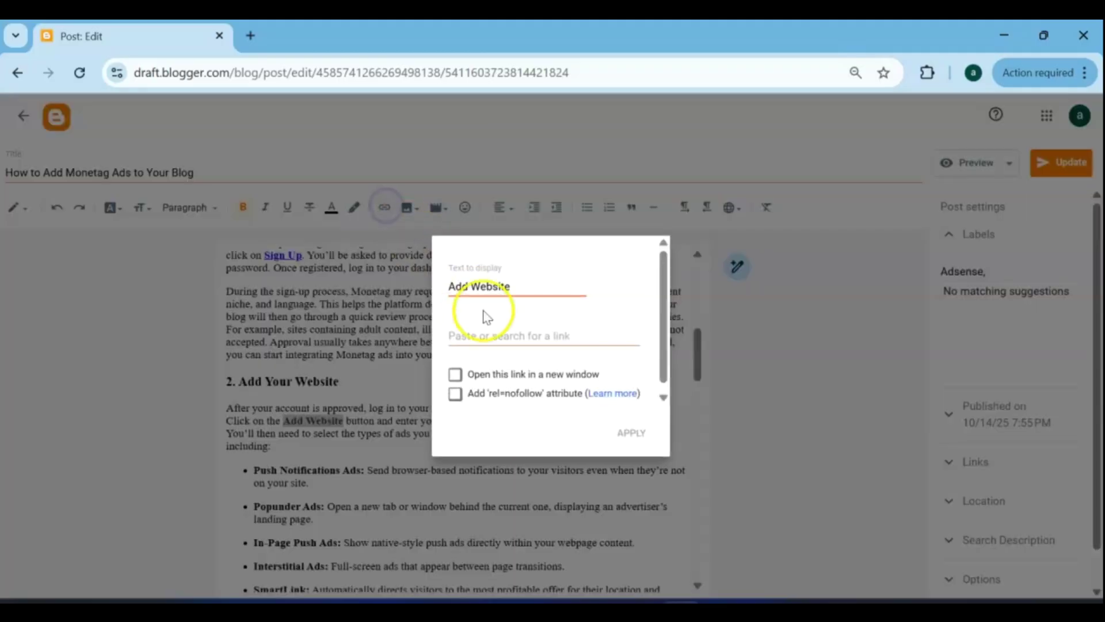
pyautogui.click(487, 338)
pyautogui.rightClick(488, 339)
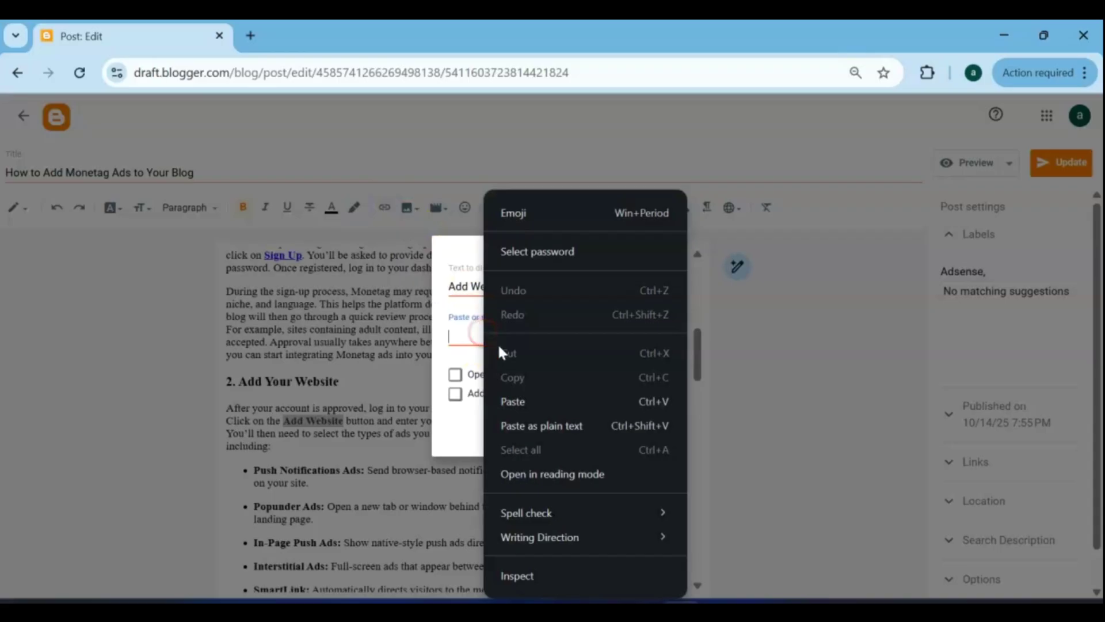
pyautogui.click(506, 398)
pyautogui.click(631, 434)
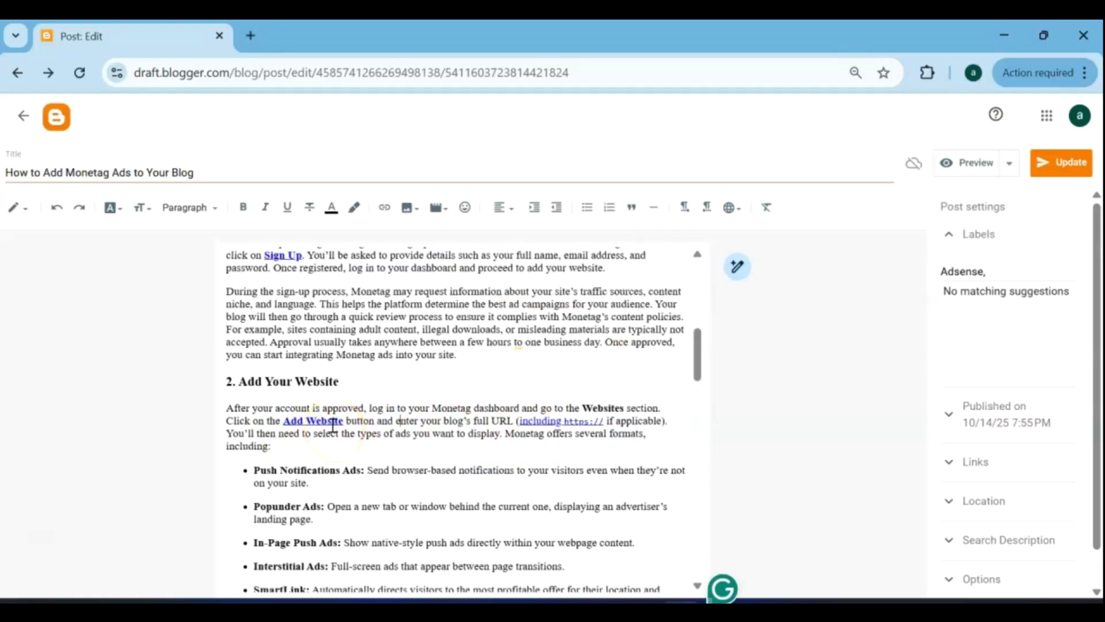
pyautogui.scroll(-5, 556, 439)
pyautogui.click(1054, 165)
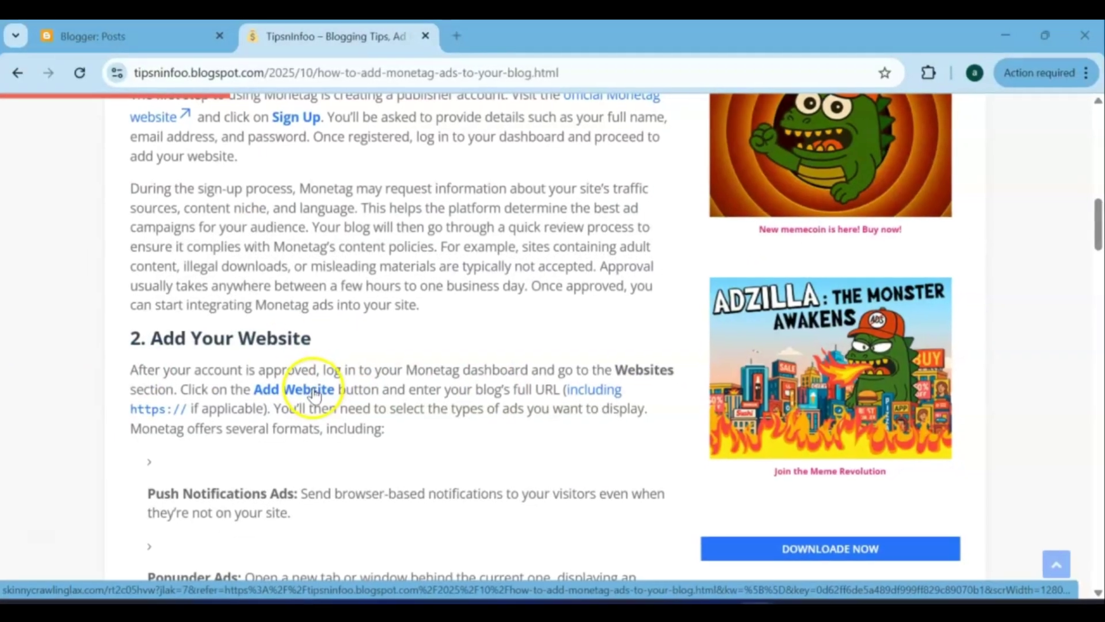
# Step: Test the live Add Website link, close the ad site tab and return to the post editor
pyautogui.click(313, 390)
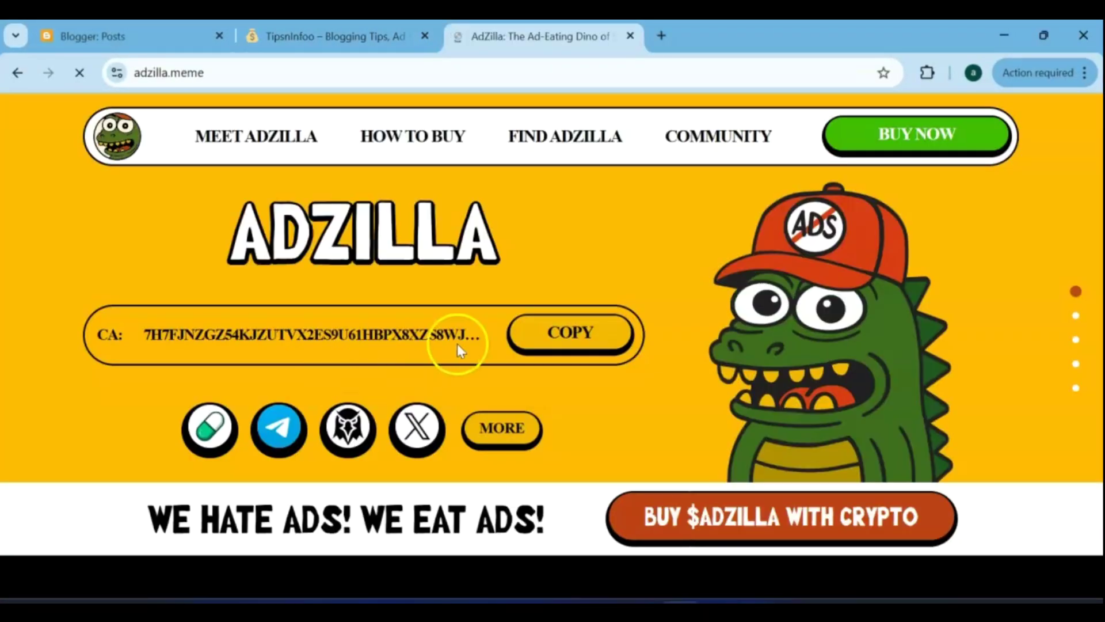
pyautogui.scroll(-5, 1082, 237)
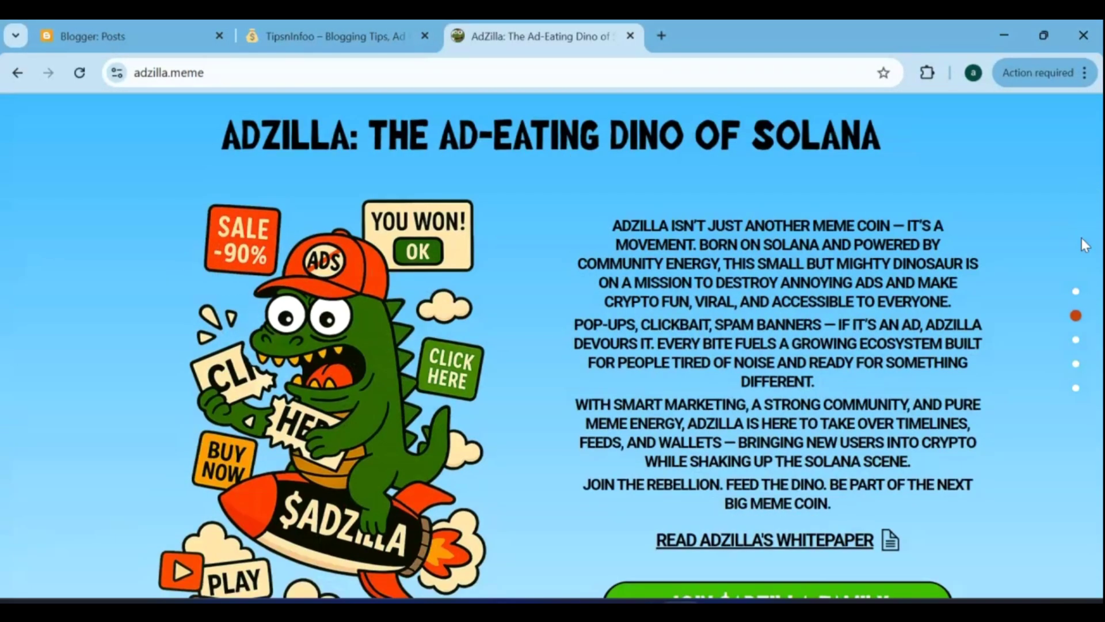
pyautogui.scroll(2, 1083, 237)
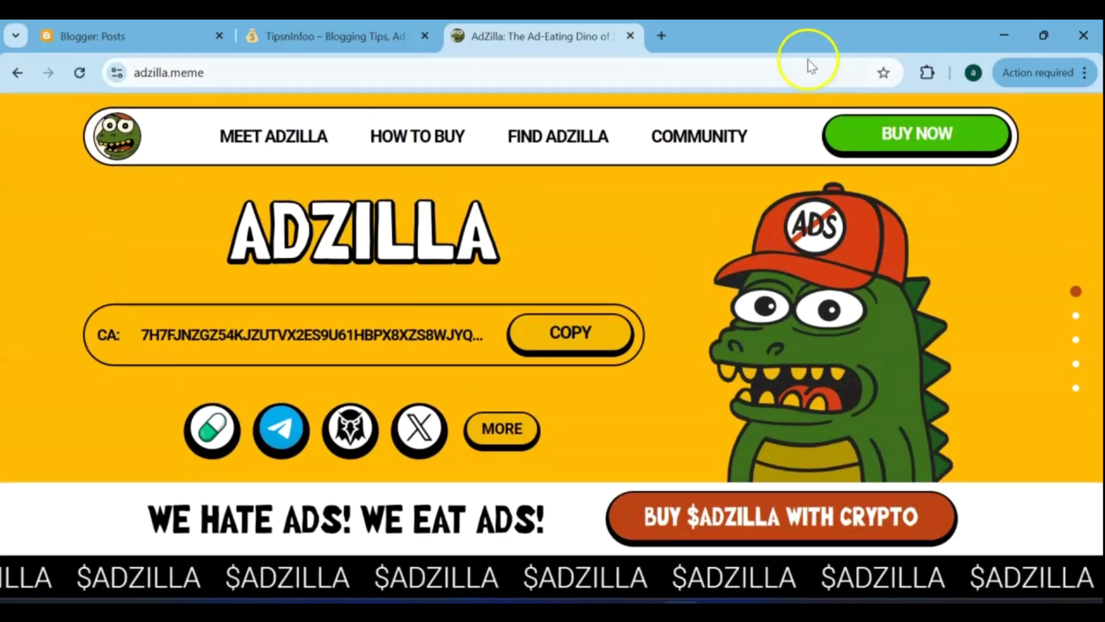
pyautogui.click(630, 36)
pyautogui.hotkey('ctrl', 'shift', 'Tab')
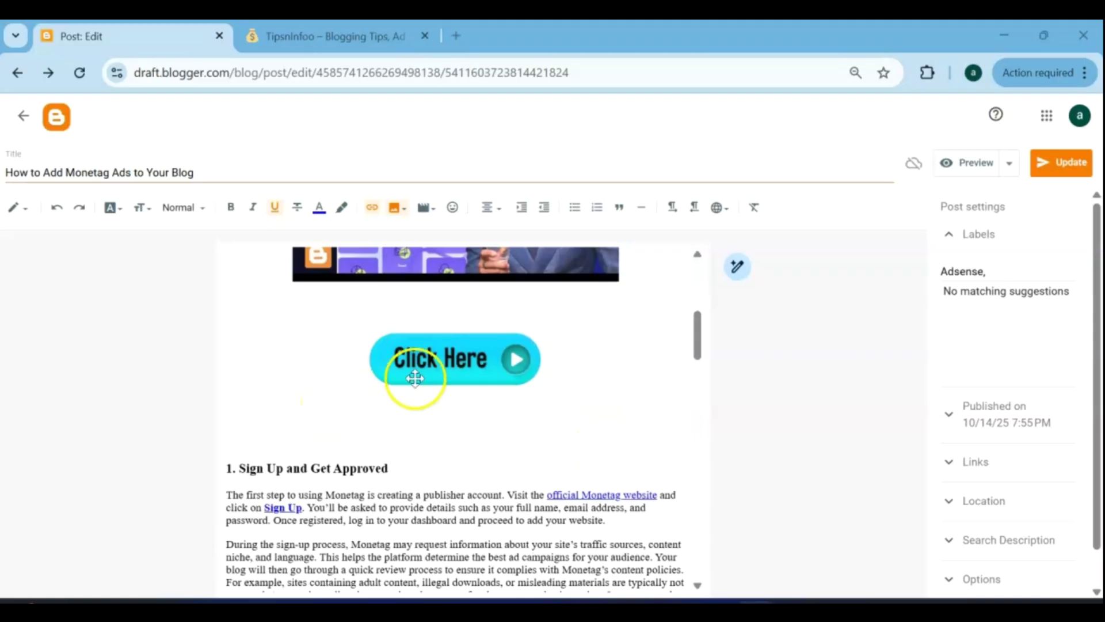
pyautogui.click(439, 372)
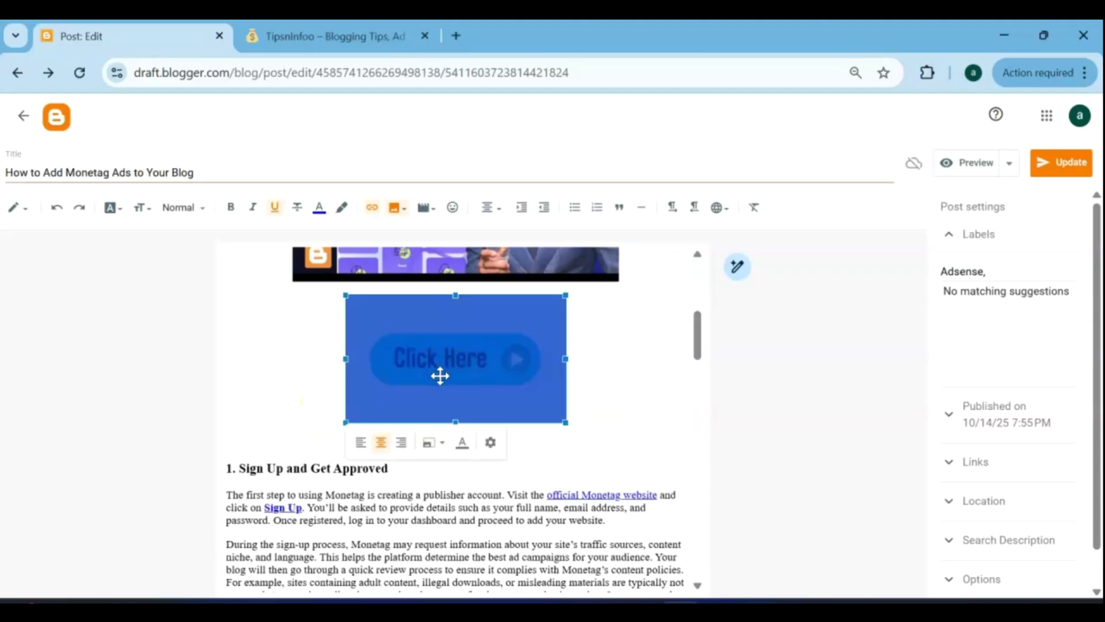
pyautogui.click(372, 207)
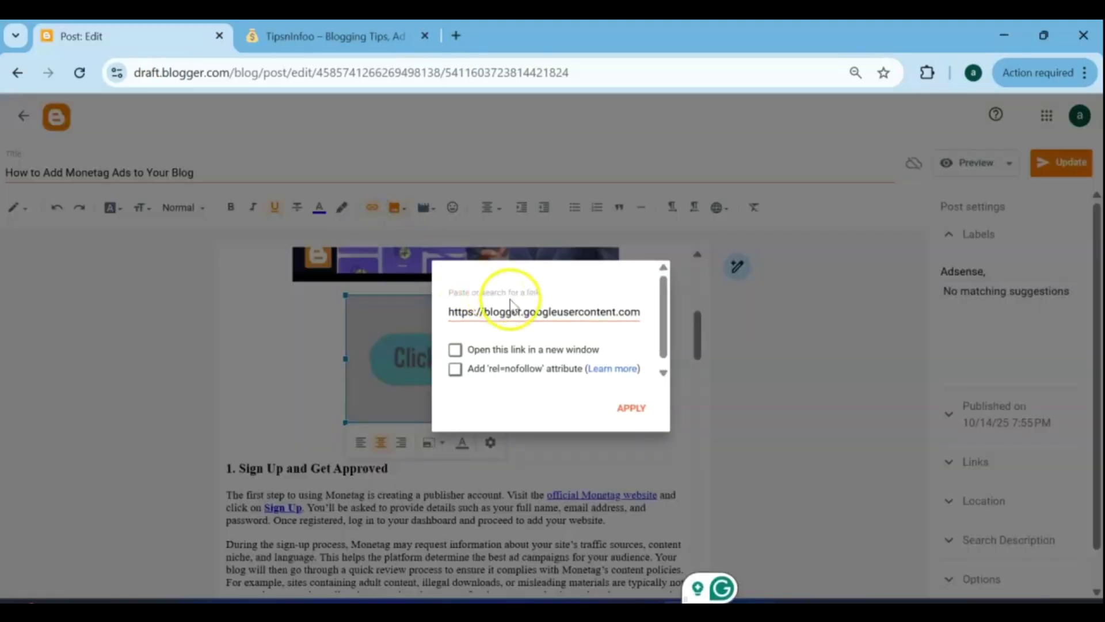
pyautogui.click(527, 310)
pyautogui.hotkey('ctrl', 'a')
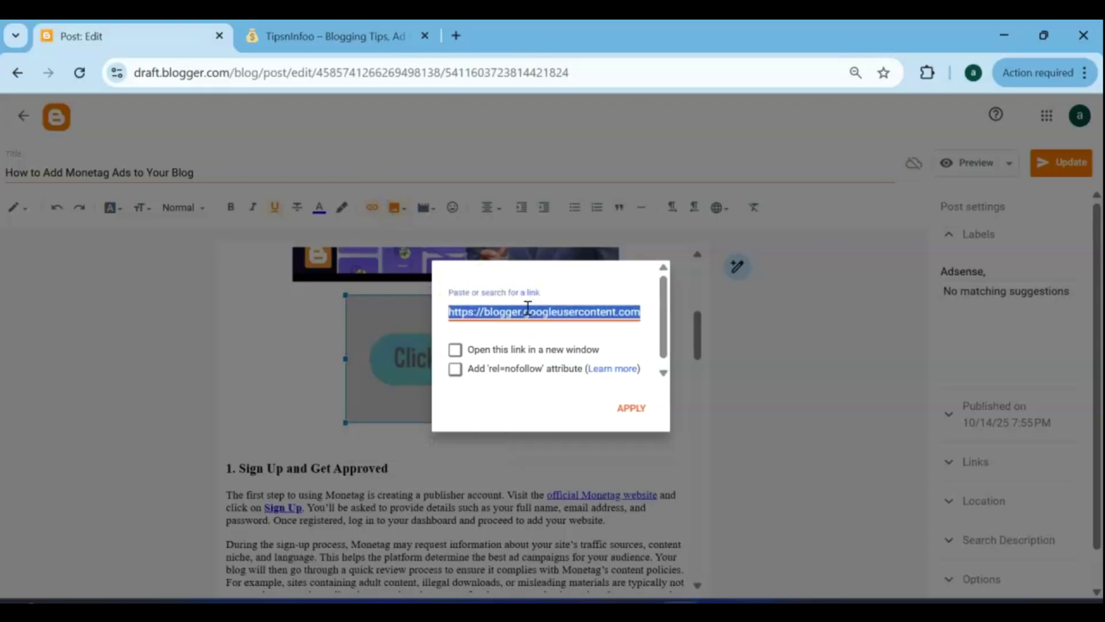
pyautogui.press('BackSpace')
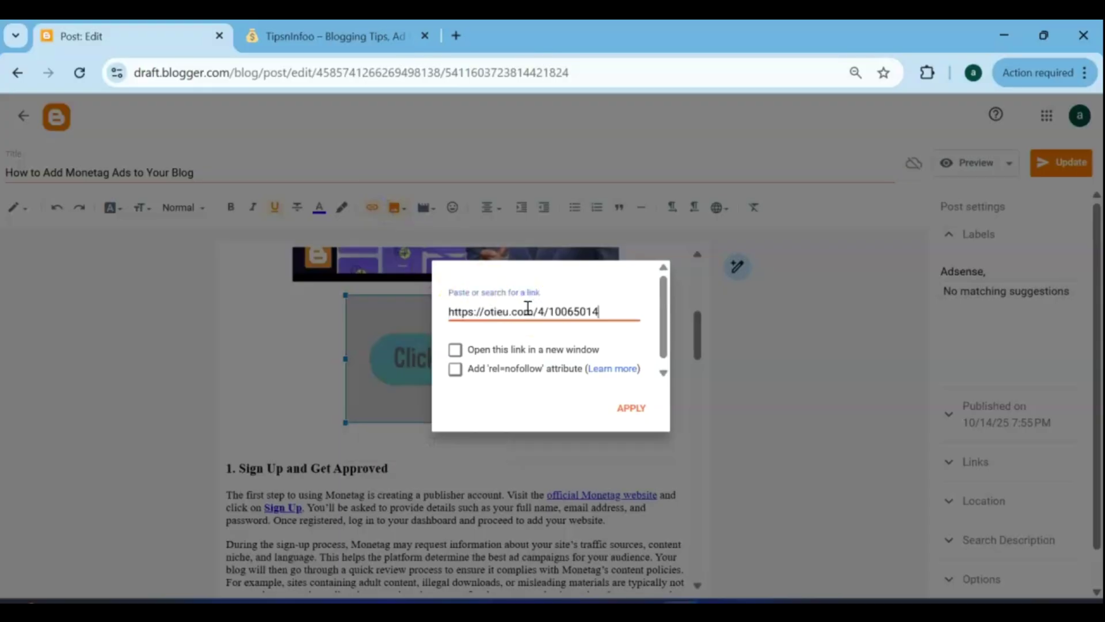
pyautogui.click(632, 408)
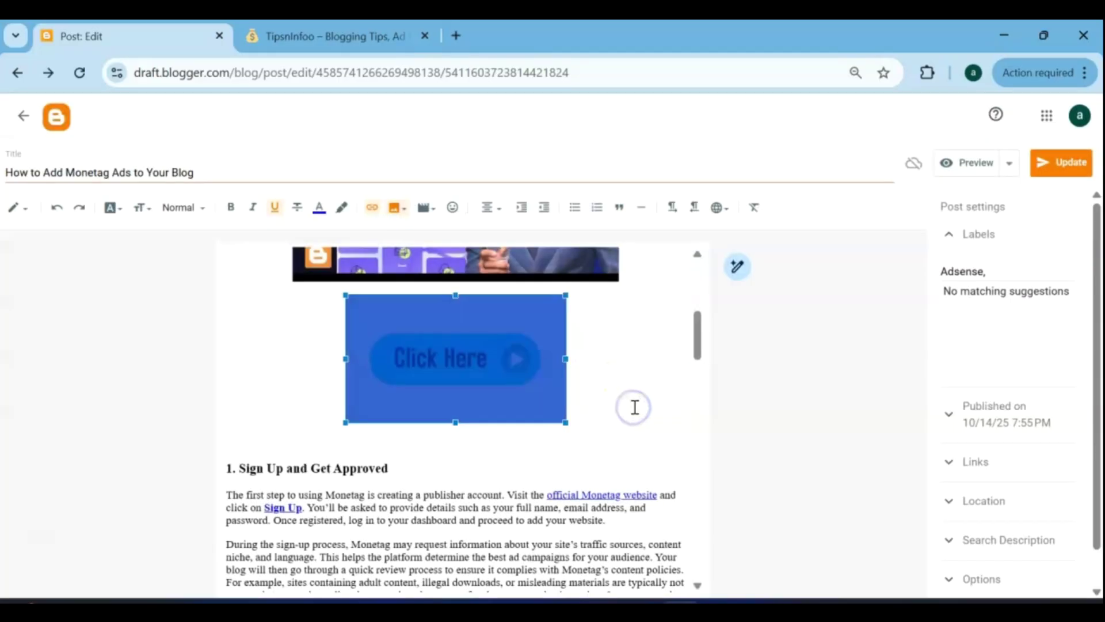
pyautogui.click(1062, 164)
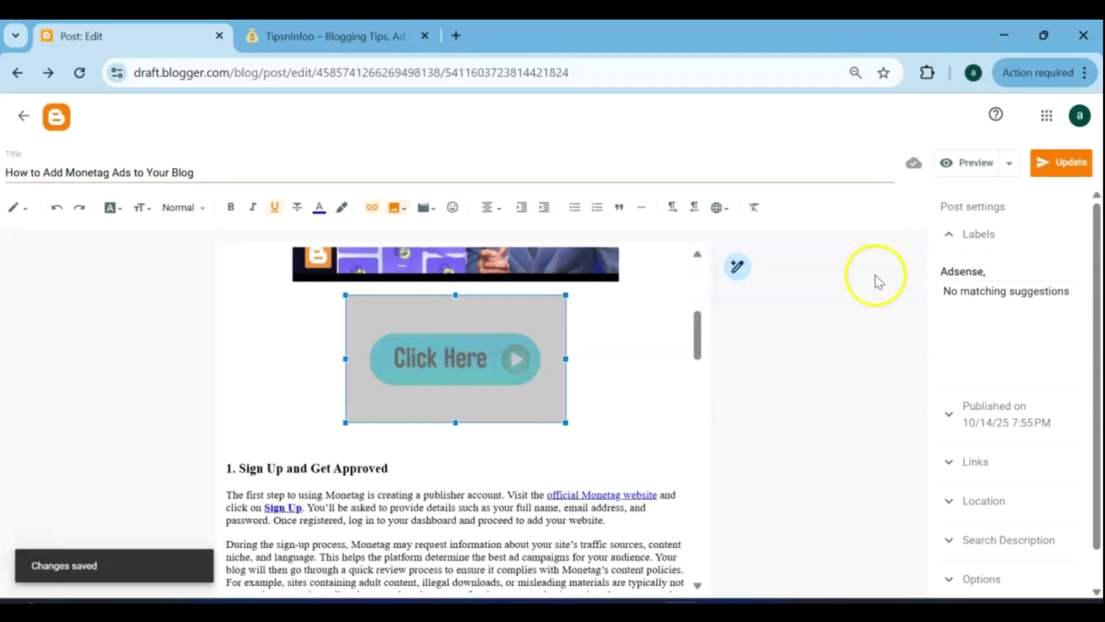
pyautogui.click(650, 404)
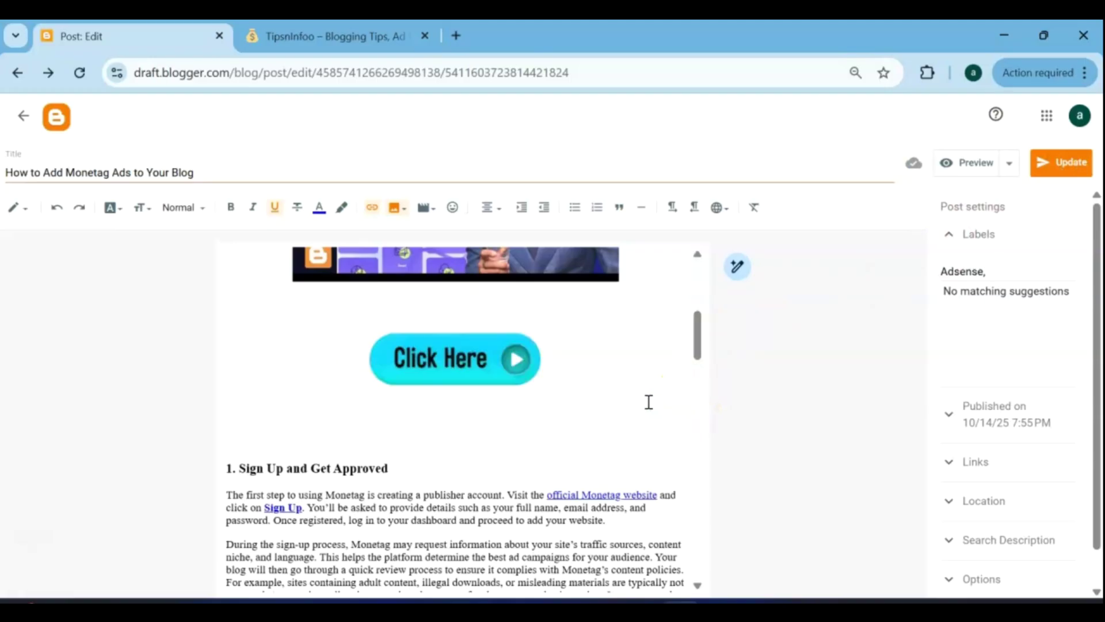
# Step: Reload the live article, test the Click Here banner, and close the ad site tab
pyautogui.click(320, 36)
pyautogui.click(79, 73)
pyautogui.scroll(-3, 293, 247)
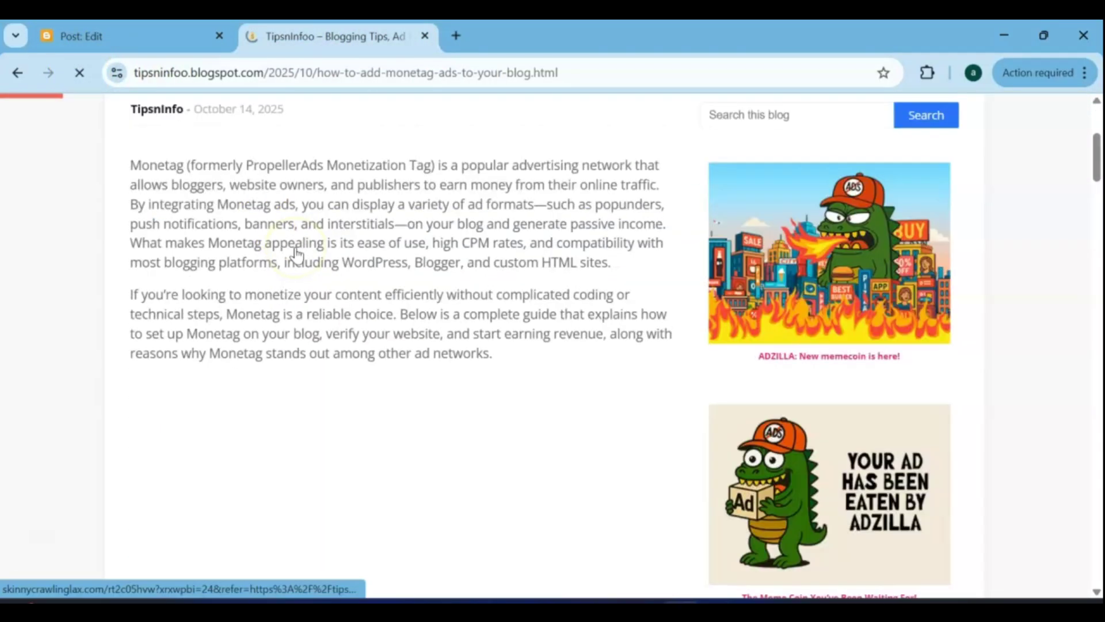
pyautogui.scroll(-3, 294, 253)
pyautogui.scroll(-3, 294, 252)
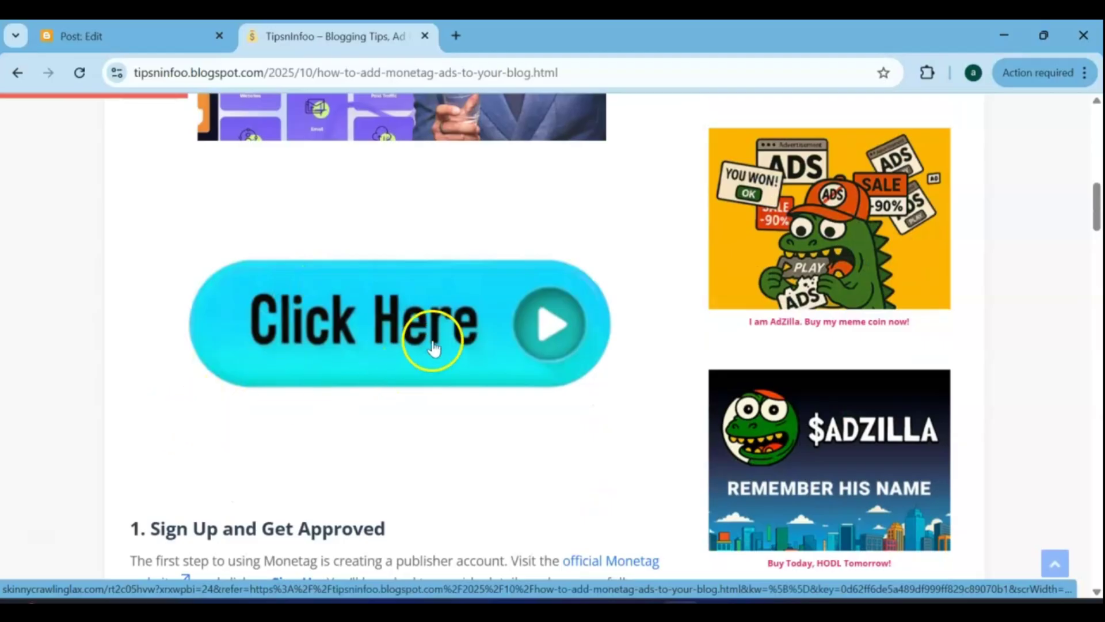
pyautogui.click(432, 343)
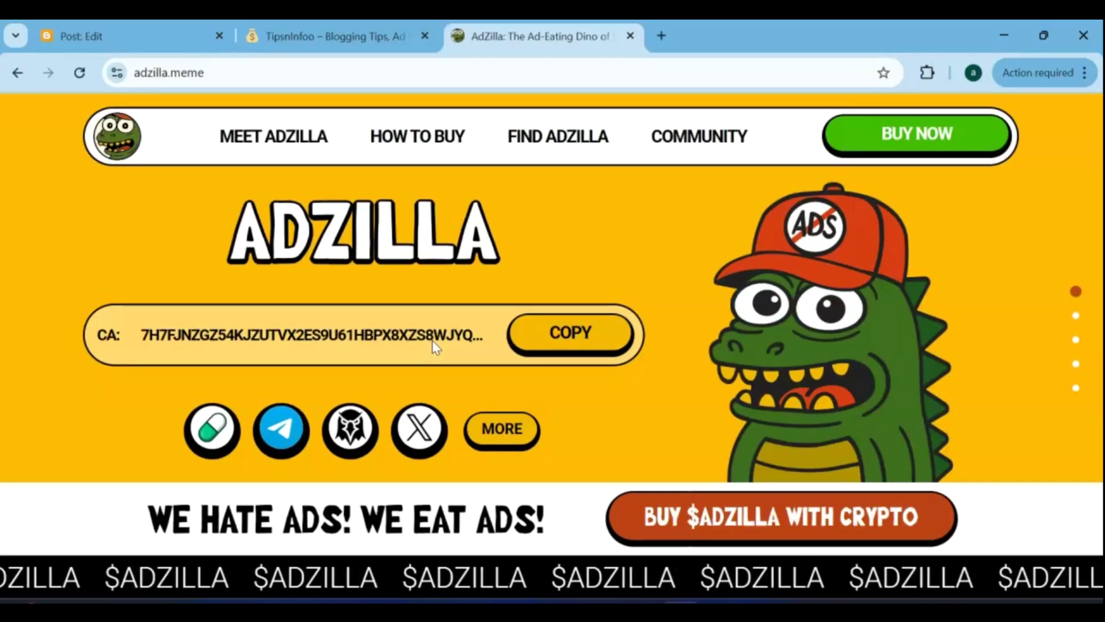
pyautogui.scroll(-1, 423, 347)
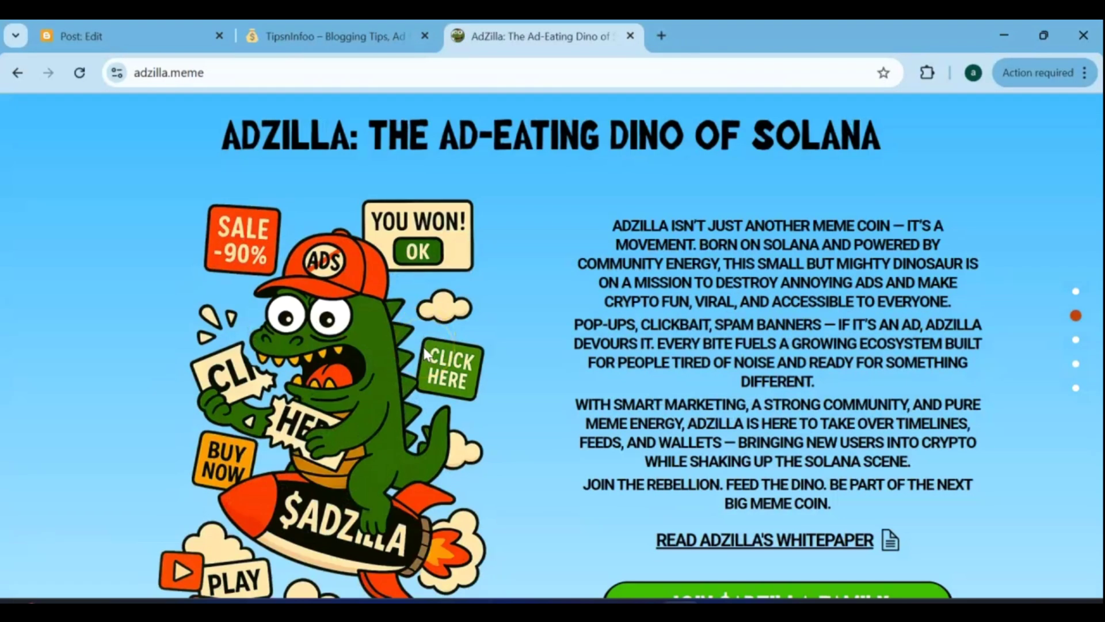
pyautogui.scroll(1, 424, 347)
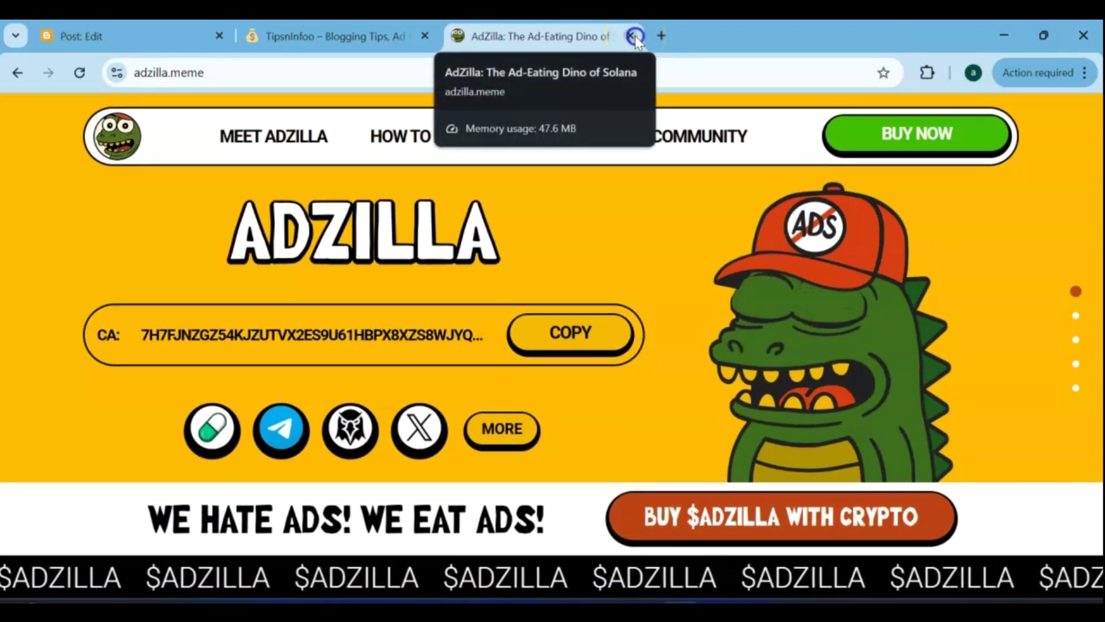
pyautogui.click(635, 35)
pyautogui.scroll(-2, 562, 407)
pyautogui.scroll(-1, 566, 412)
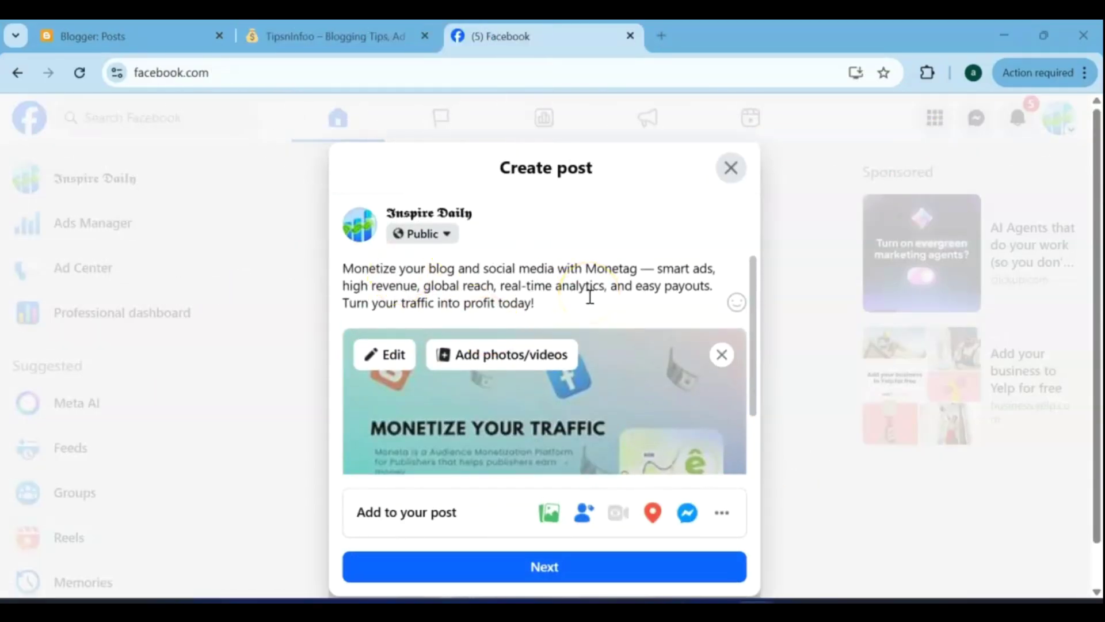
# Step: Copy Surprising link 9686891 from Monetag and paste it on a new line in the Facebook post draft
pyautogui.click(785, 597)
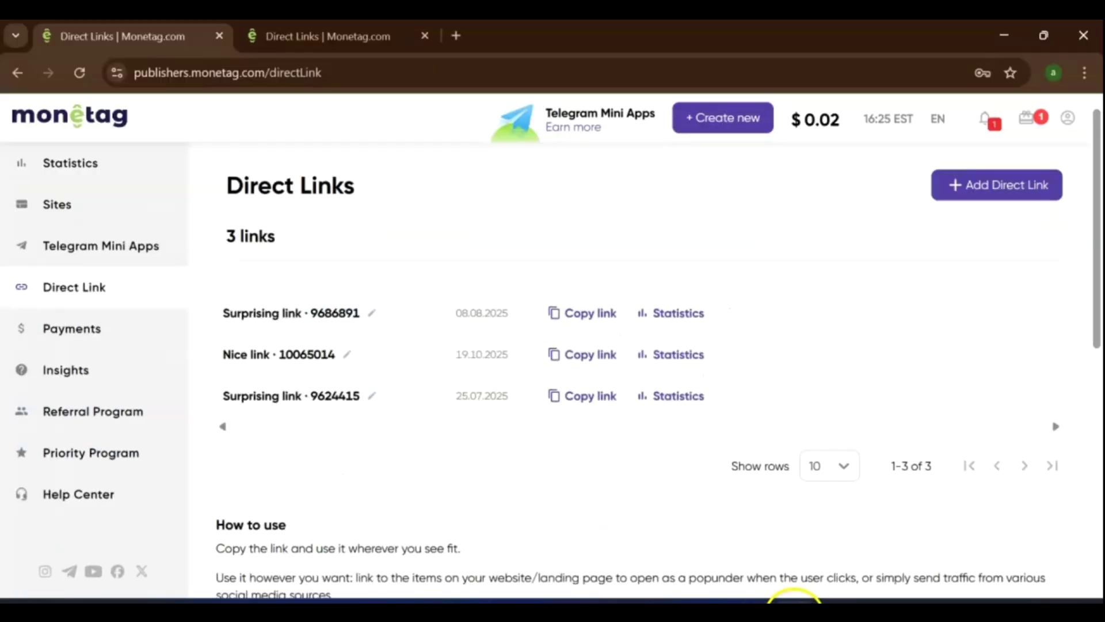
pyautogui.click(577, 318)
pyautogui.click(669, 600)
pyautogui.click(548, 308)
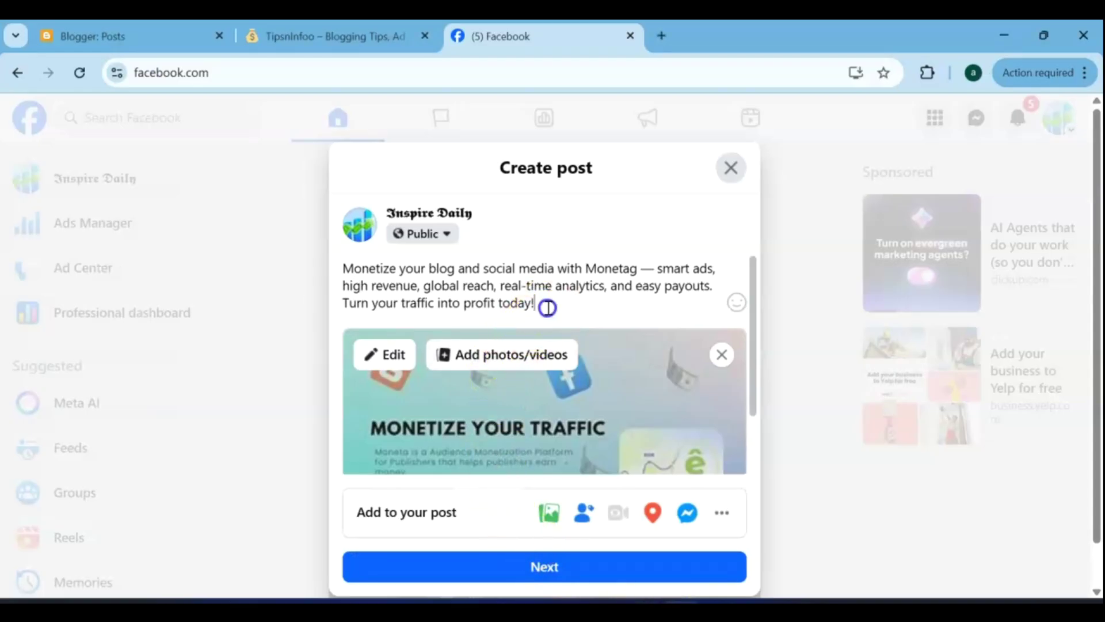
pyautogui.press('Return')
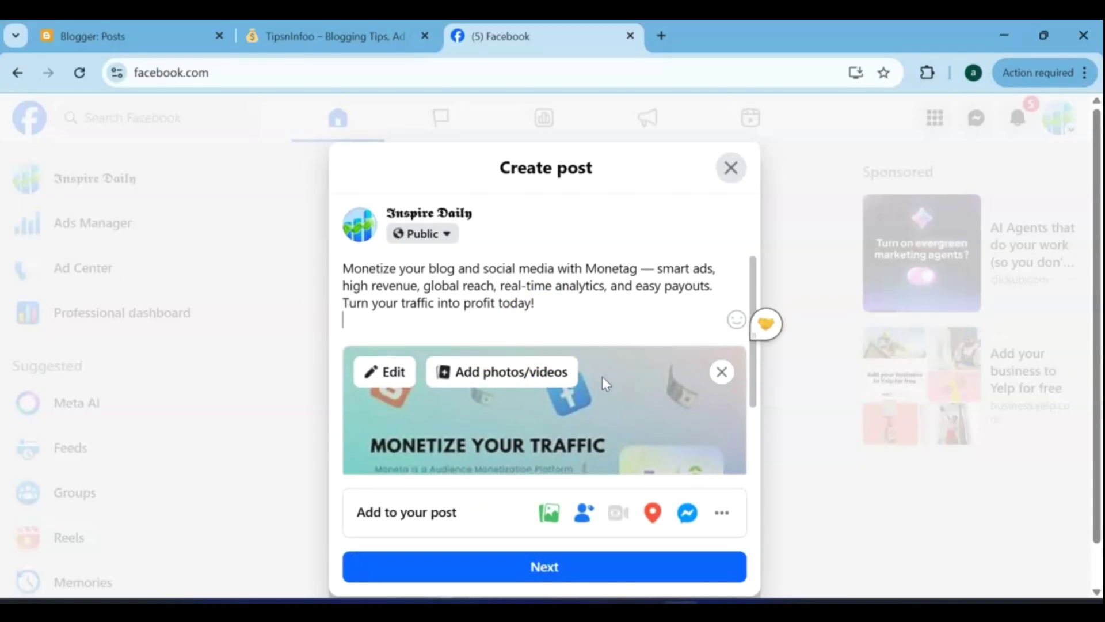
pyautogui.hotkey('ctrl', 'v')
pyautogui.click(570, 536)
pyautogui.scroll(-2, 579, 456)
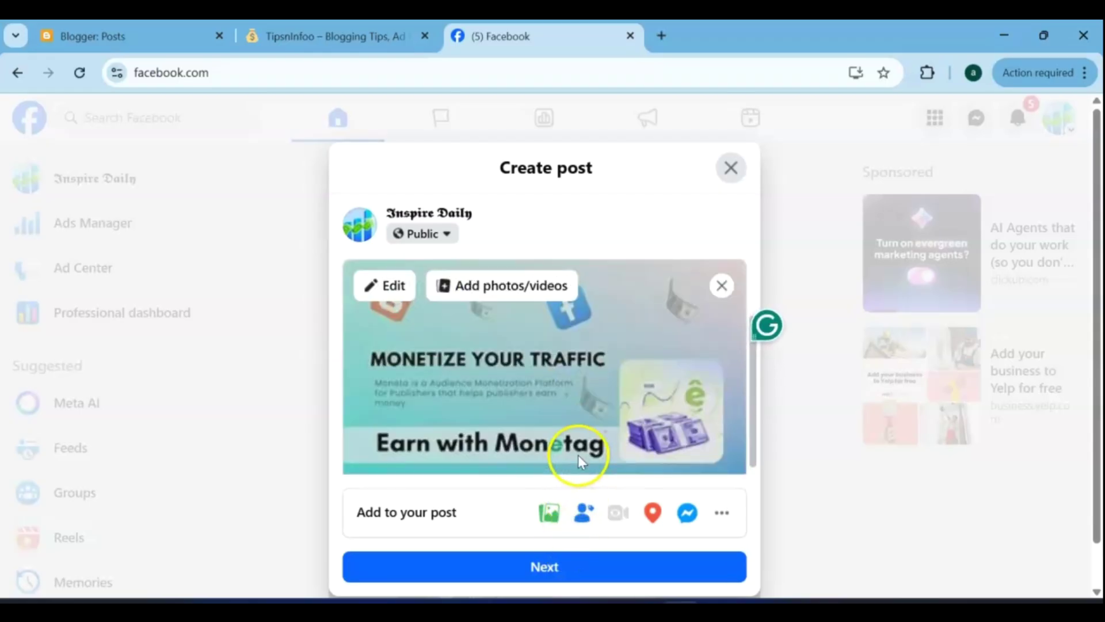
# Step: Publish the Inspire Daily post, expand its text and open the otieu.com link
pyautogui.click(561, 569)
pyautogui.click(562, 593)
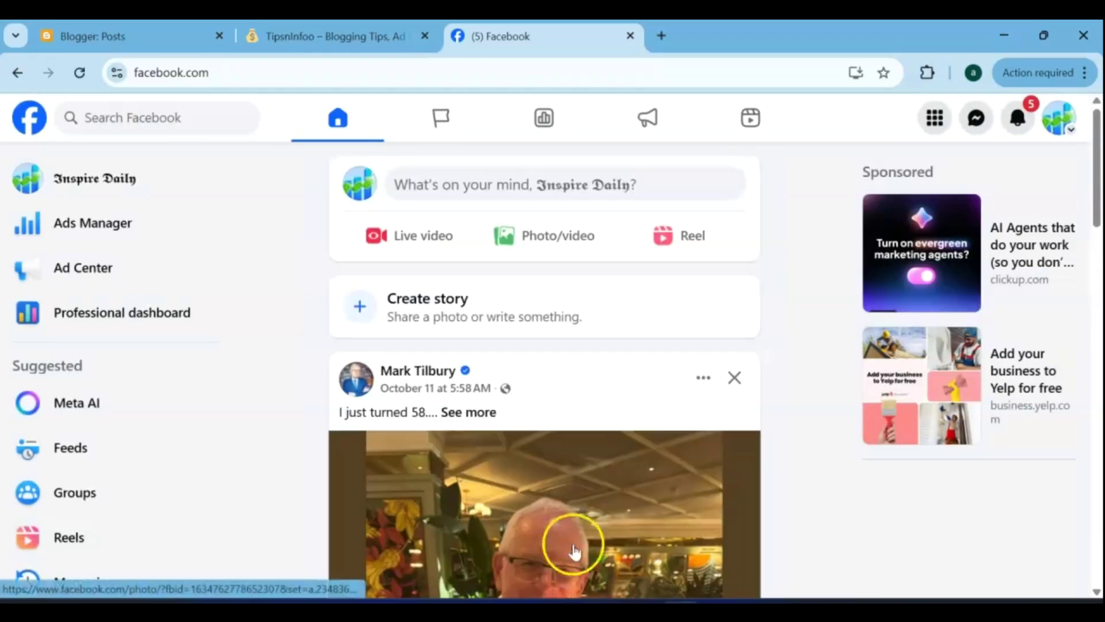
pyautogui.scroll(-1, 586, 495)
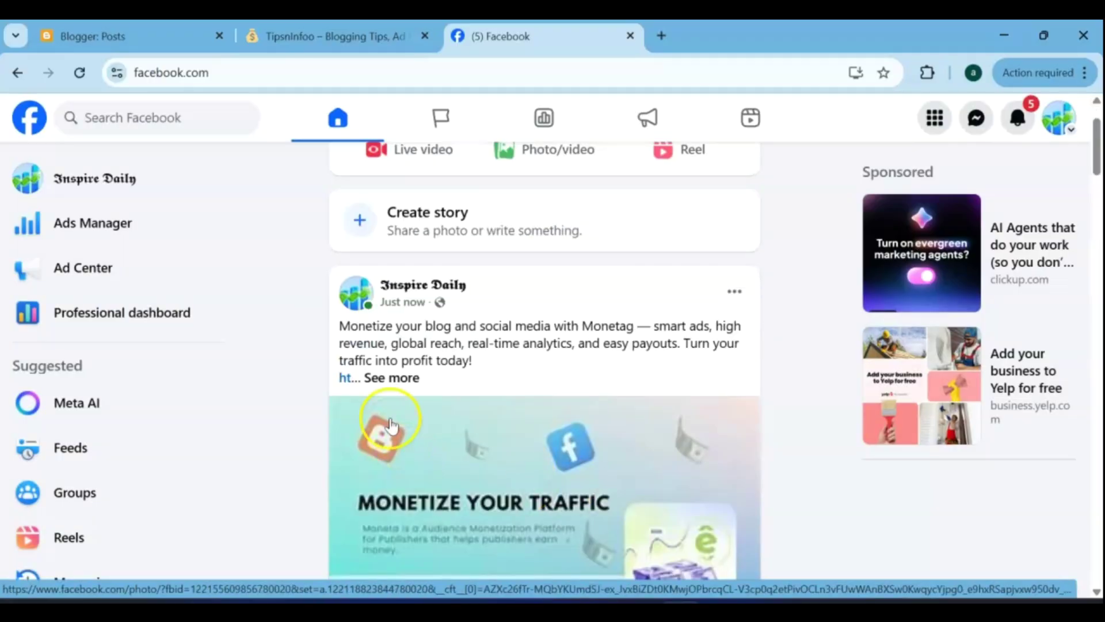
pyautogui.click(390, 377)
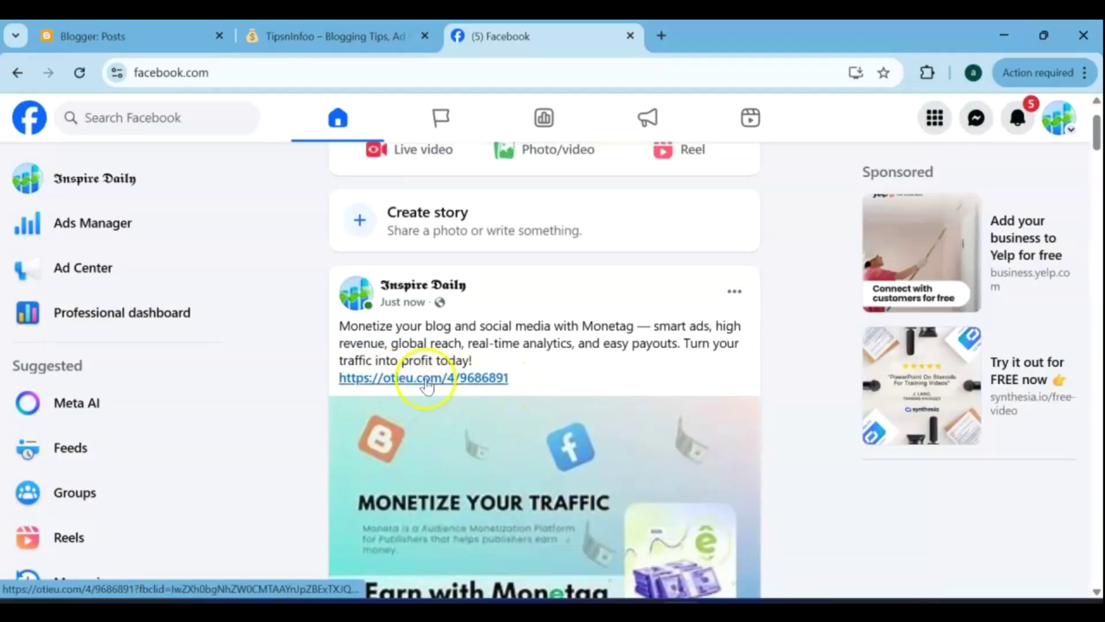
pyautogui.click(422, 379)
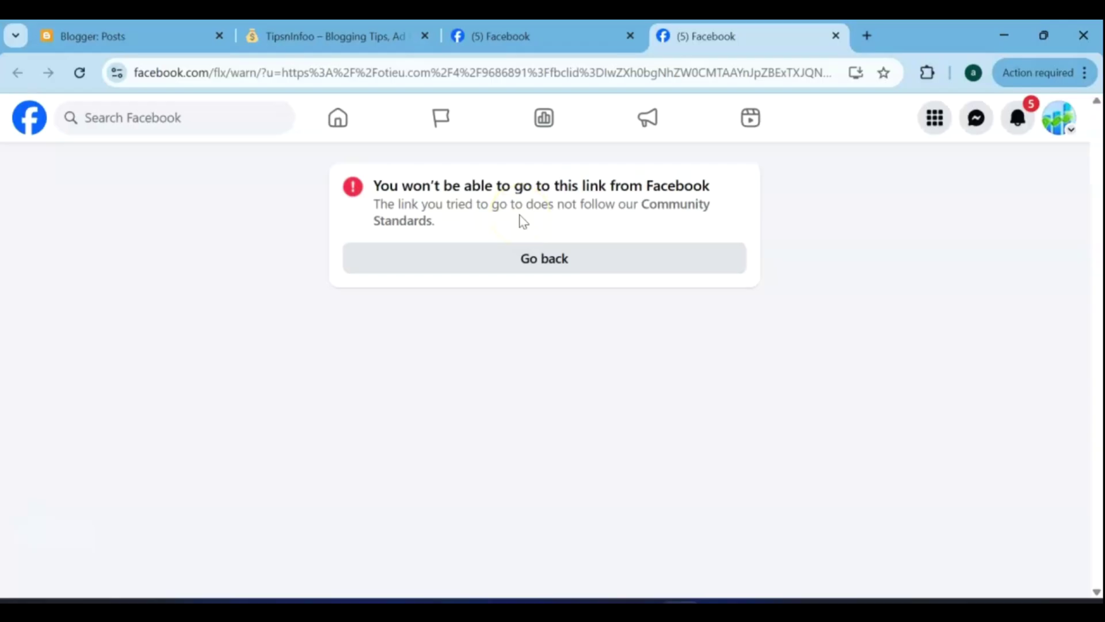
pyautogui.click(872, 36)
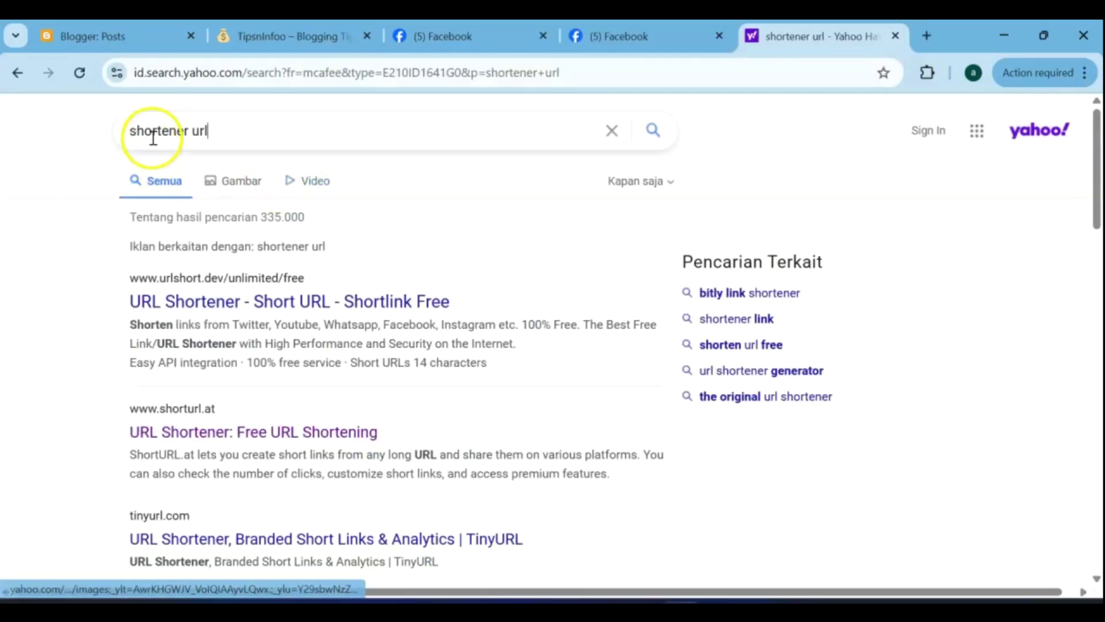
pyautogui.click(247, 299)
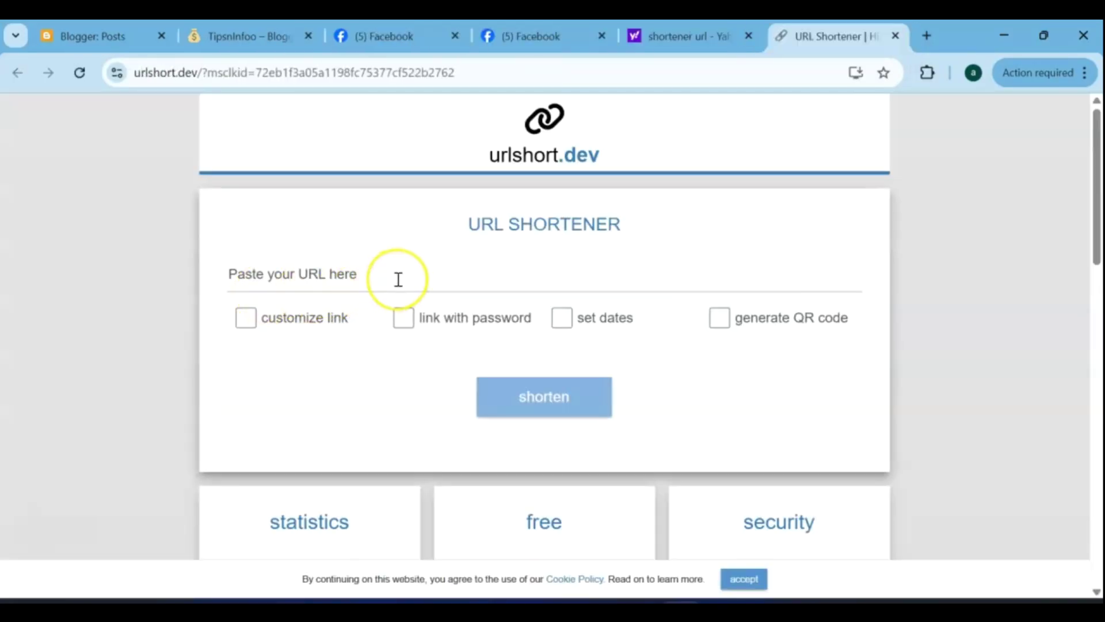
pyautogui.click(371, 272)
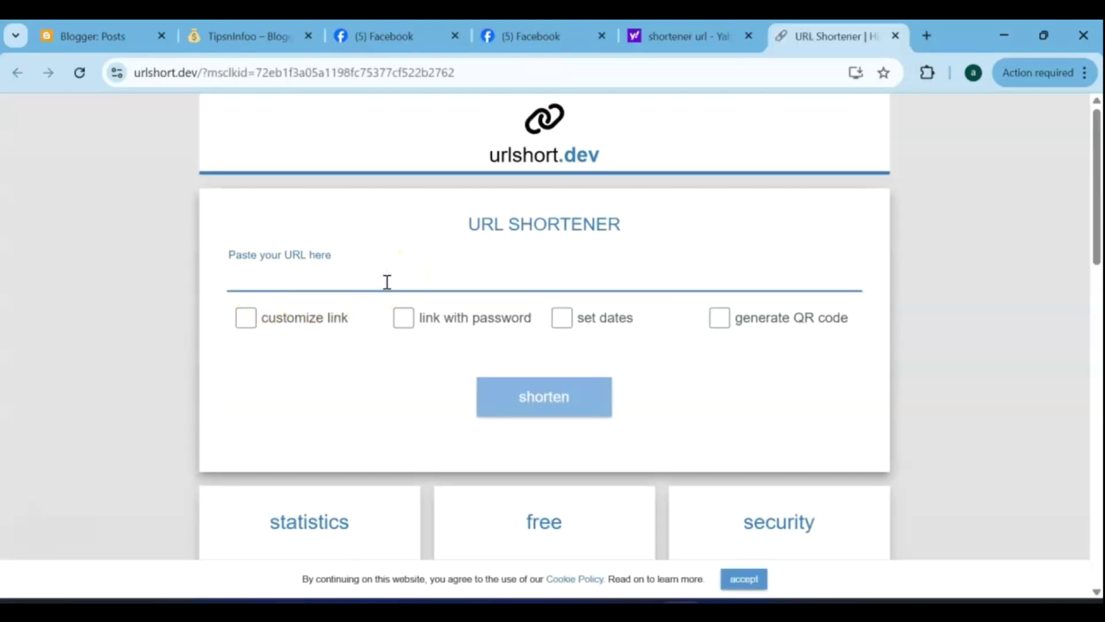
pyautogui.hotkey('ctrl', 'v')
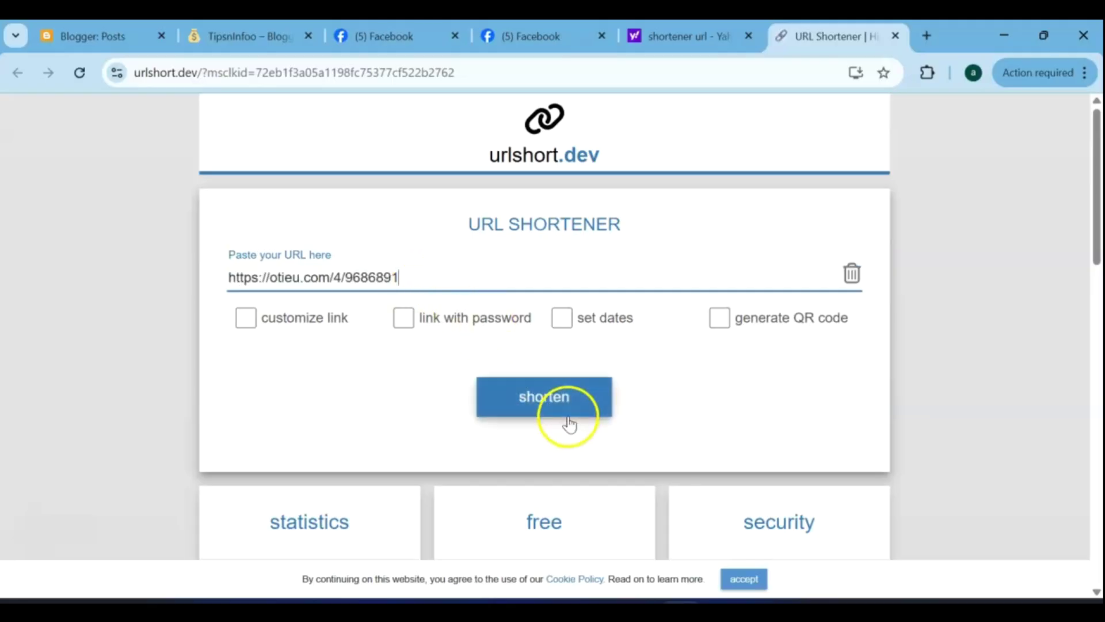
pyautogui.click(560, 410)
pyautogui.click(649, 381)
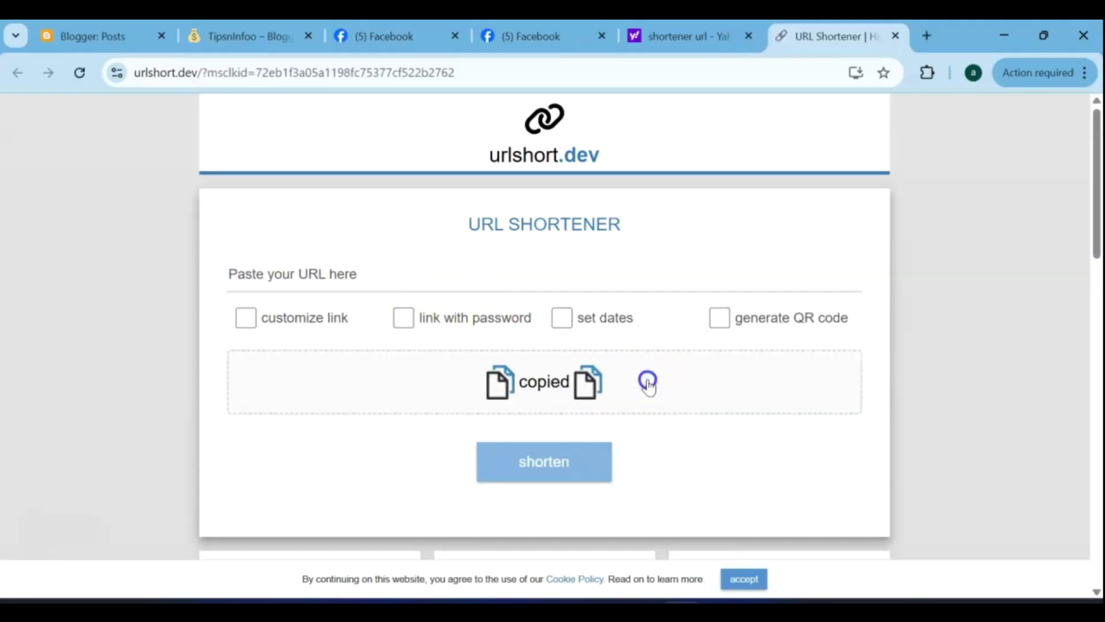
pyautogui.click(385, 35)
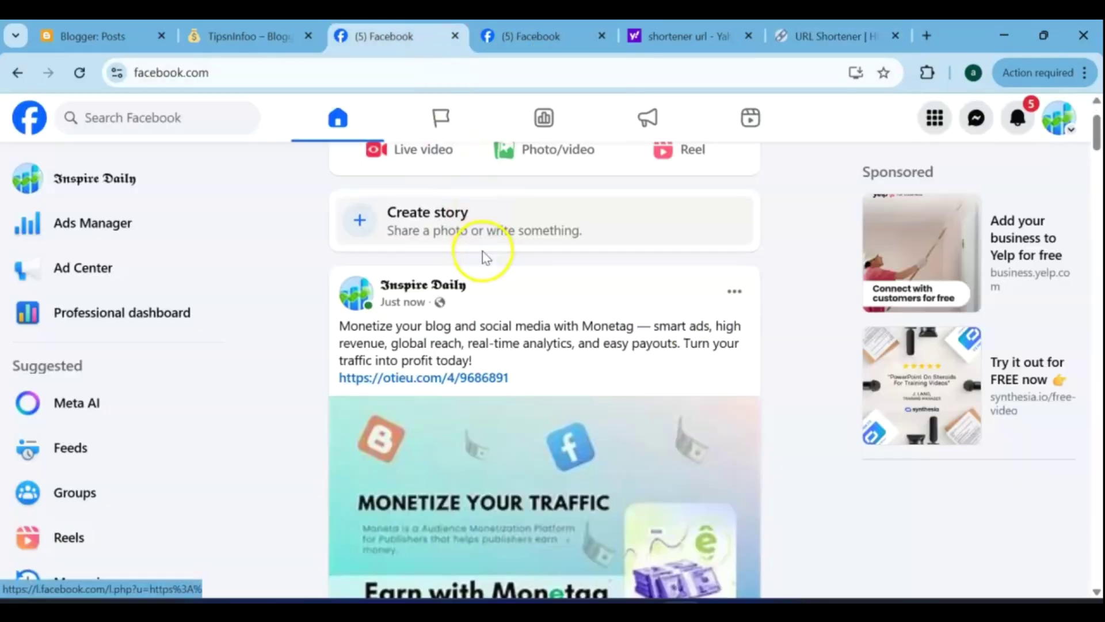
pyautogui.scroll(-2, 484, 255)
pyautogui.scroll(2, 483, 263)
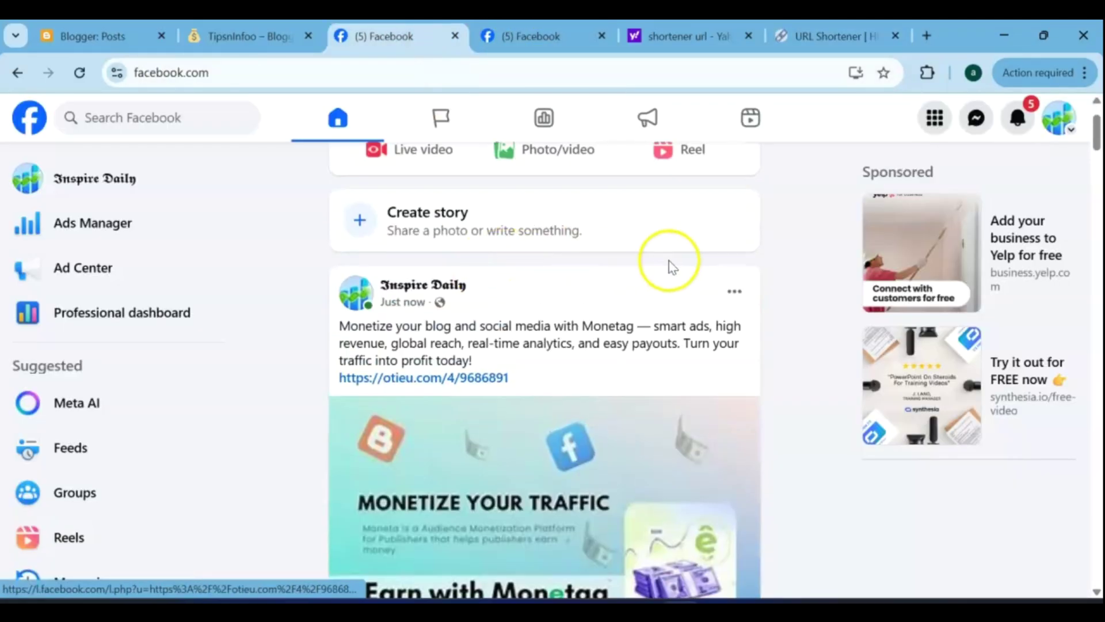
pyautogui.click(735, 294)
pyautogui.click(518, 421)
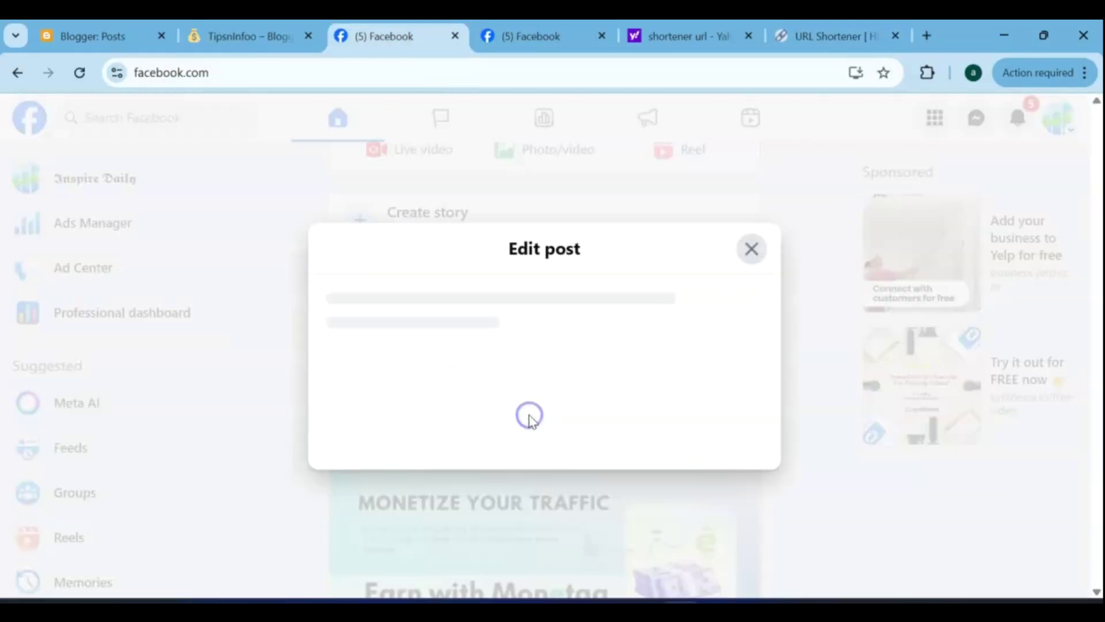
pyautogui.moveTo(509, 320); pyautogui.dragTo(322, 337)
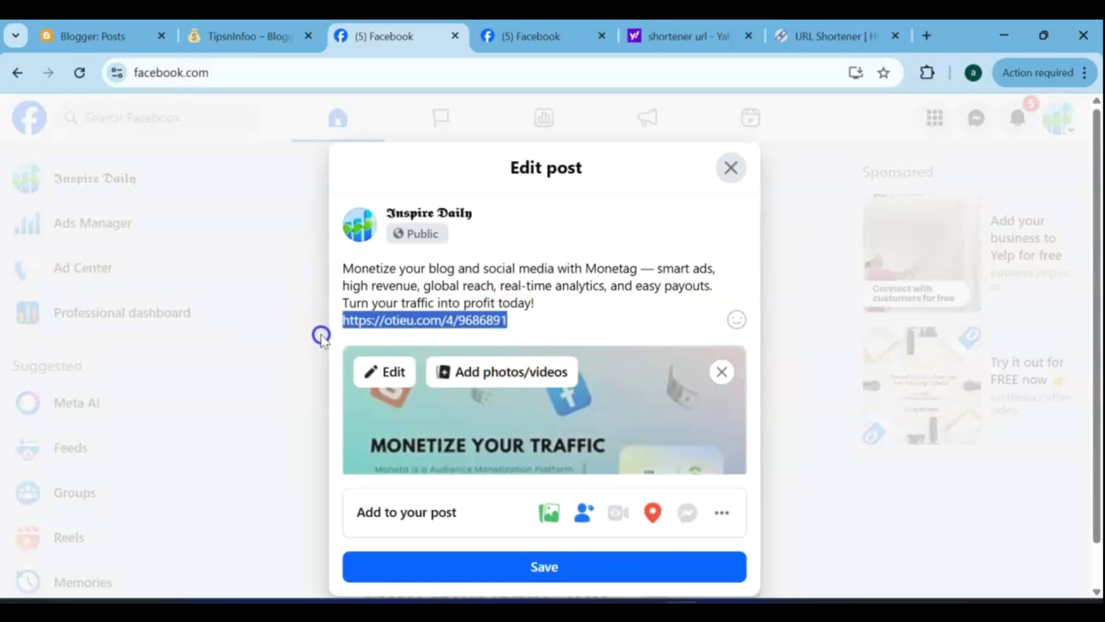
pyautogui.press('BackSpace')
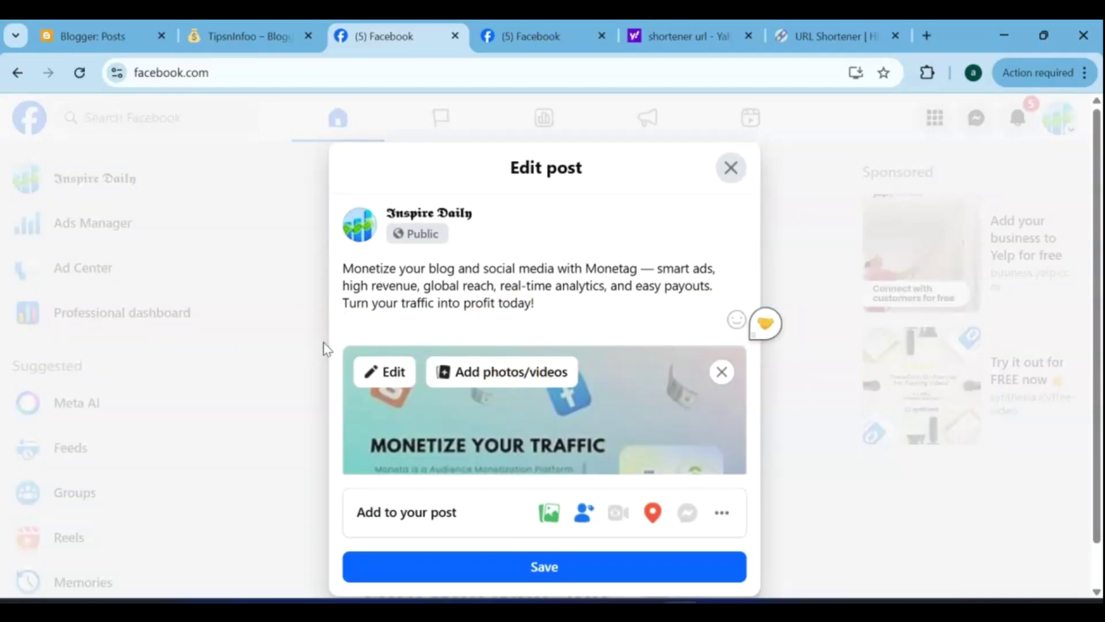
pyautogui.hotkey('ctrl', 'v')
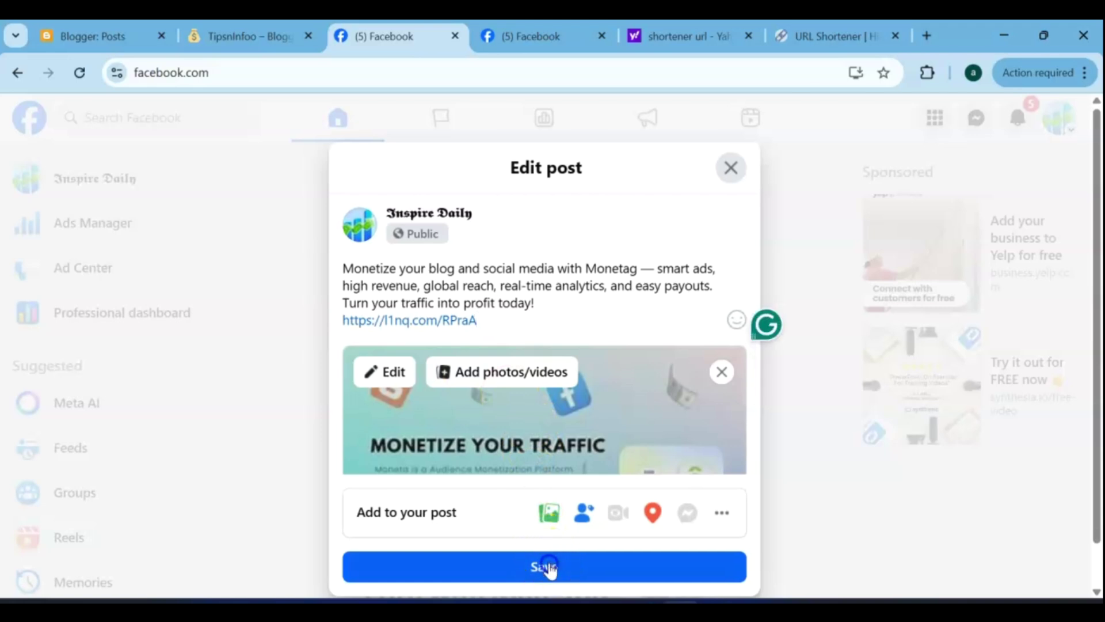
pyautogui.click(547, 568)
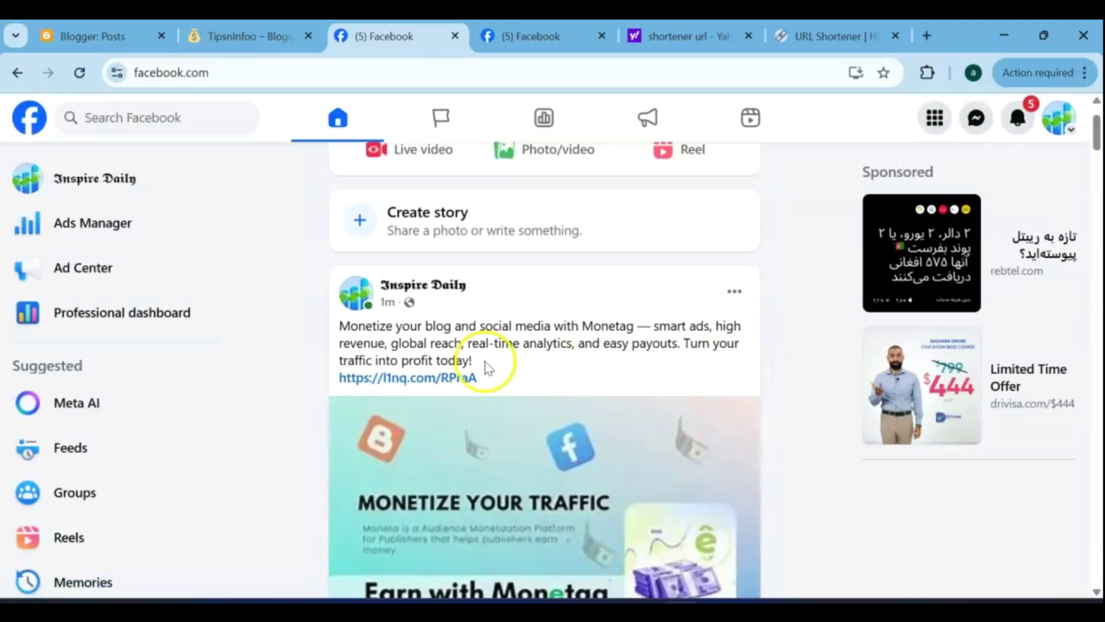
pyautogui.click(424, 383)
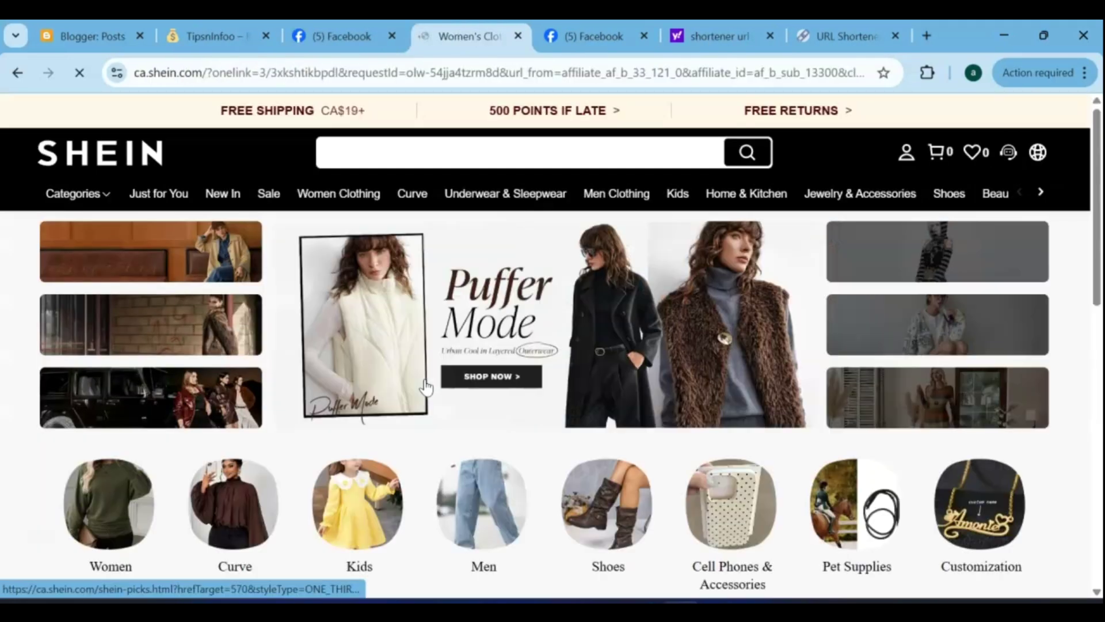
pyautogui.scroll(-2, 632, 278)
pyautogui.scroll(-3, 631, 278)
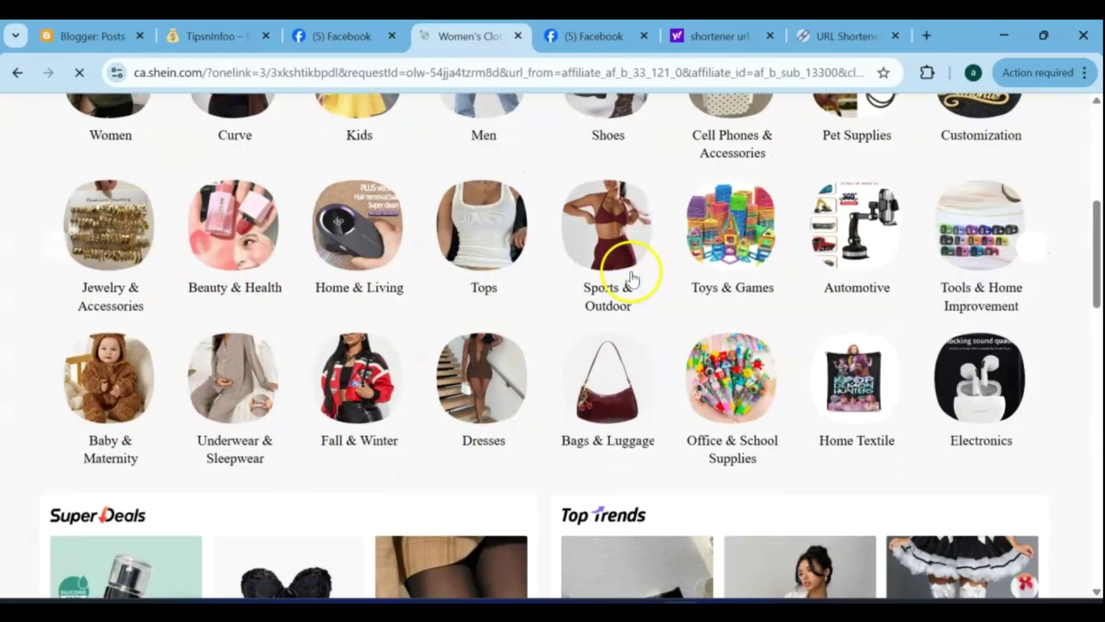
pyautogui.scroll(1, 627, 275)
pyautogui.scroll(3, 633, 281)
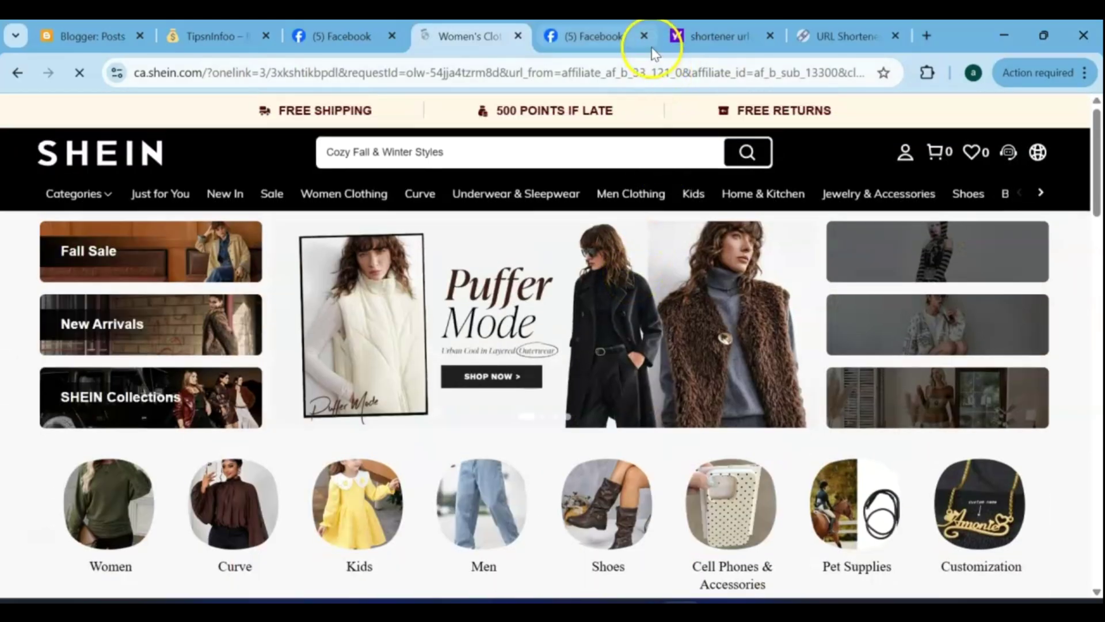
# Step: Close the duplicate Facebook tab after browsing the SHEIN page from the short link
pyautogui.click(643, 36)
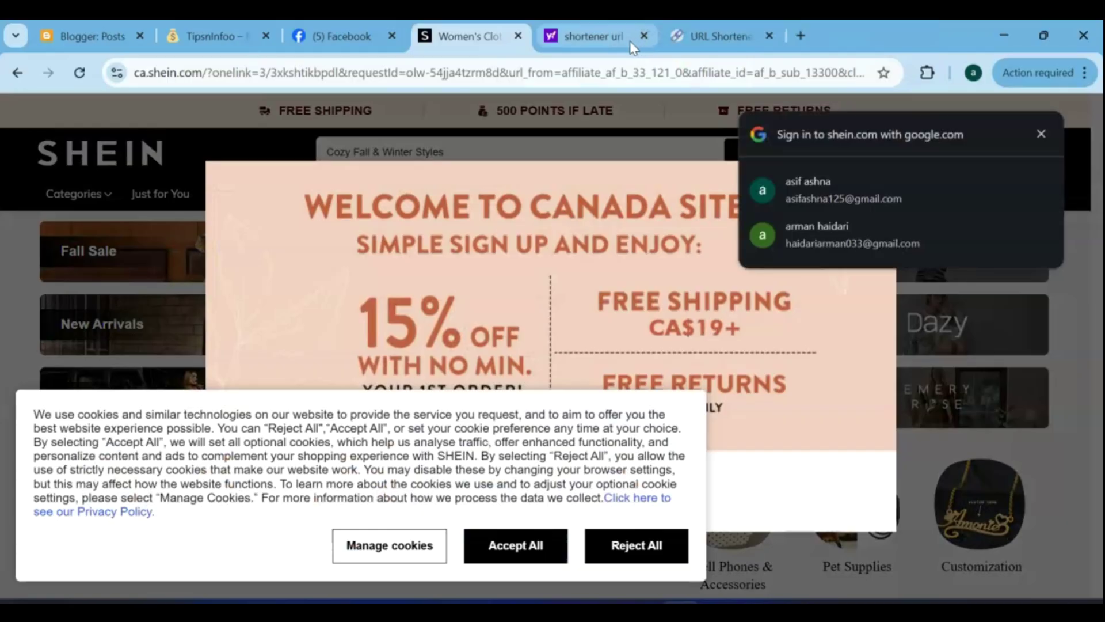
pyautogui.click(366, 37)
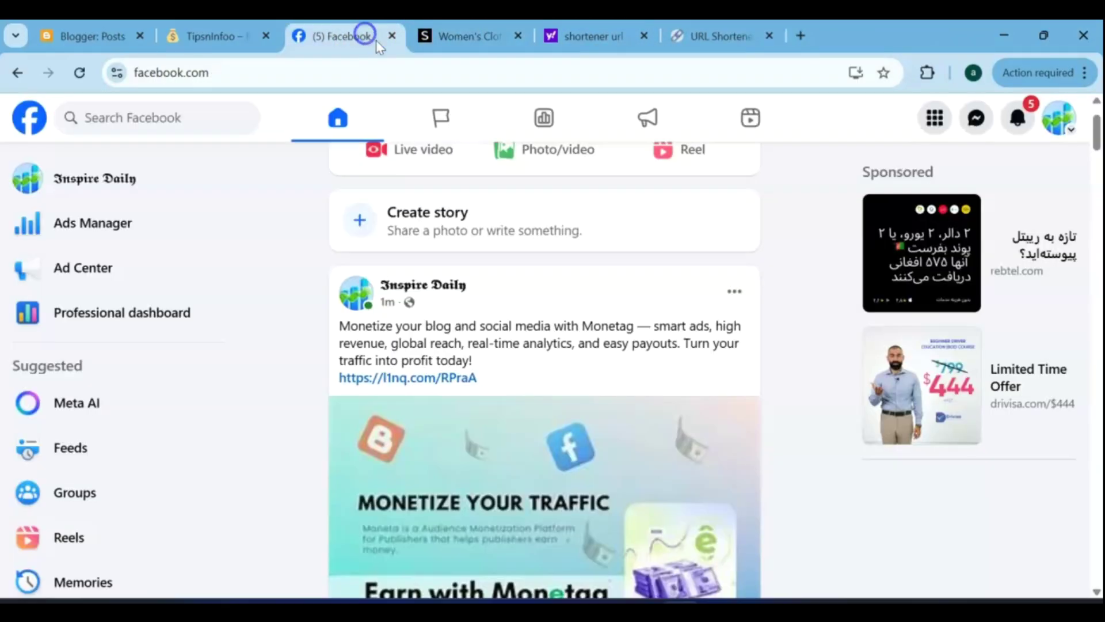
pyautogui.scroll(-1, 485, 389)
pyautogui.scroll(-2, 484, 392)
pyautogui.click(554, 396)
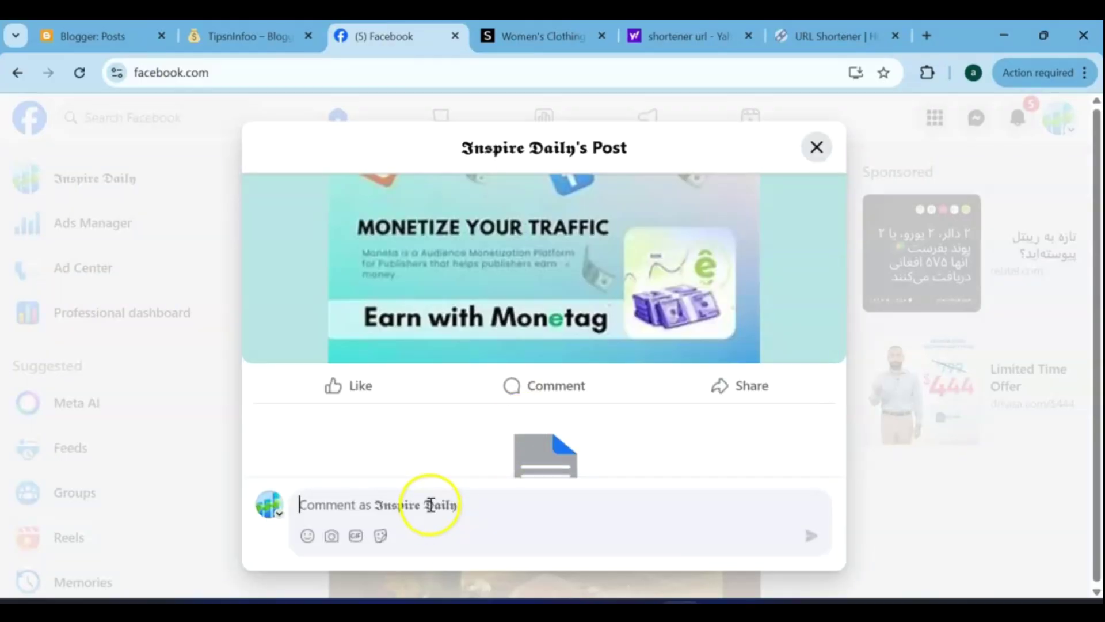
pyautogui.click(430, 504)
pyautogui.hotkey('ctrl', 'v')
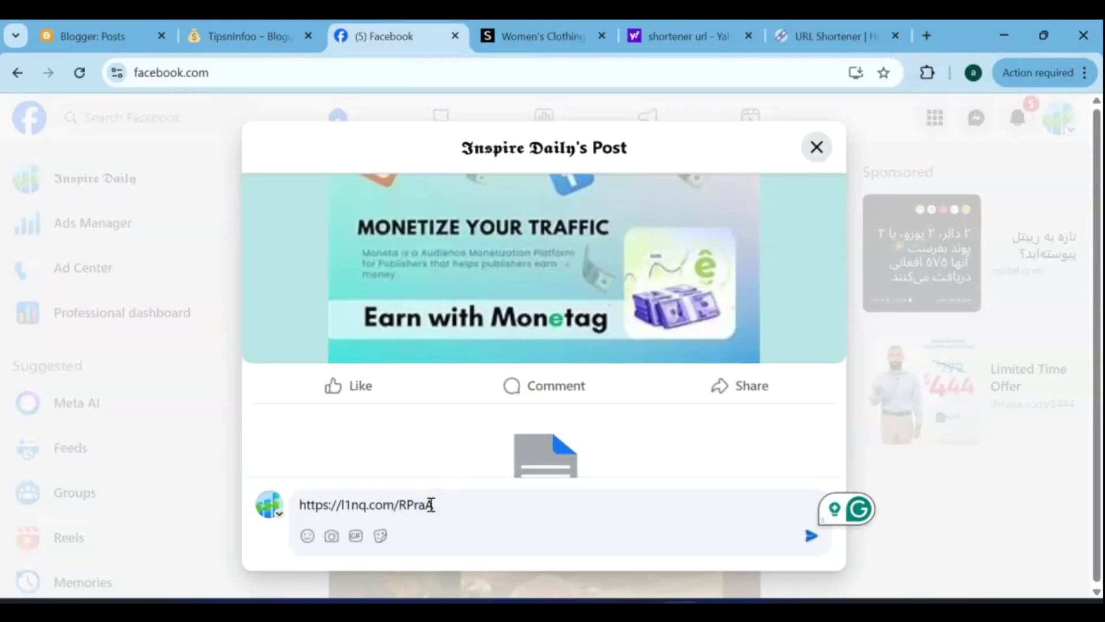
pyautogui.press('Return')
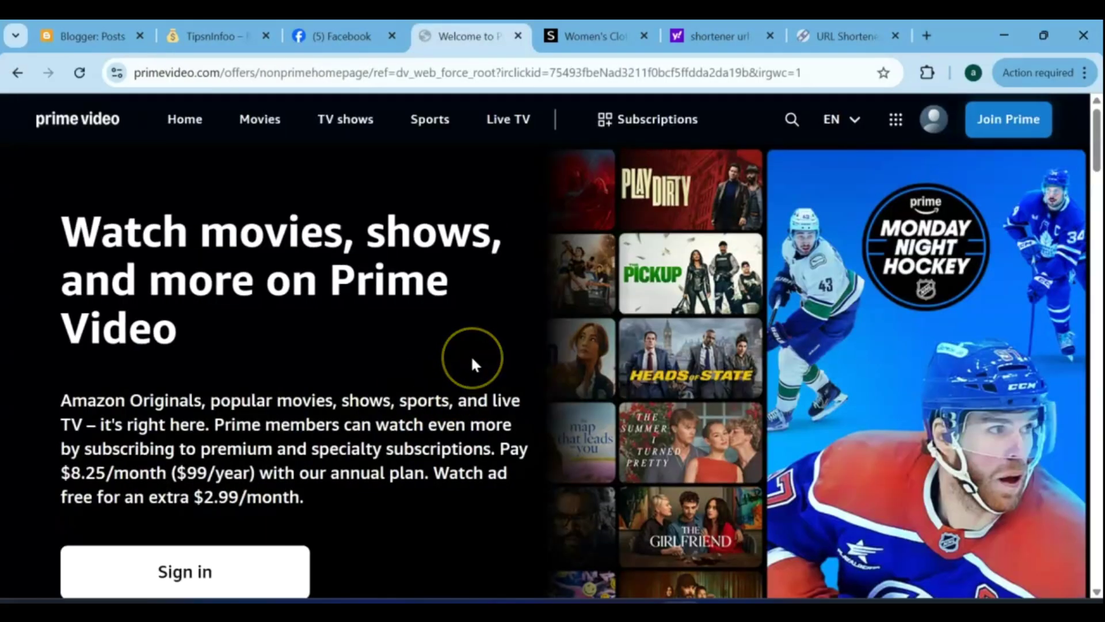
pyautogui.scroll(-1, 473, 358)
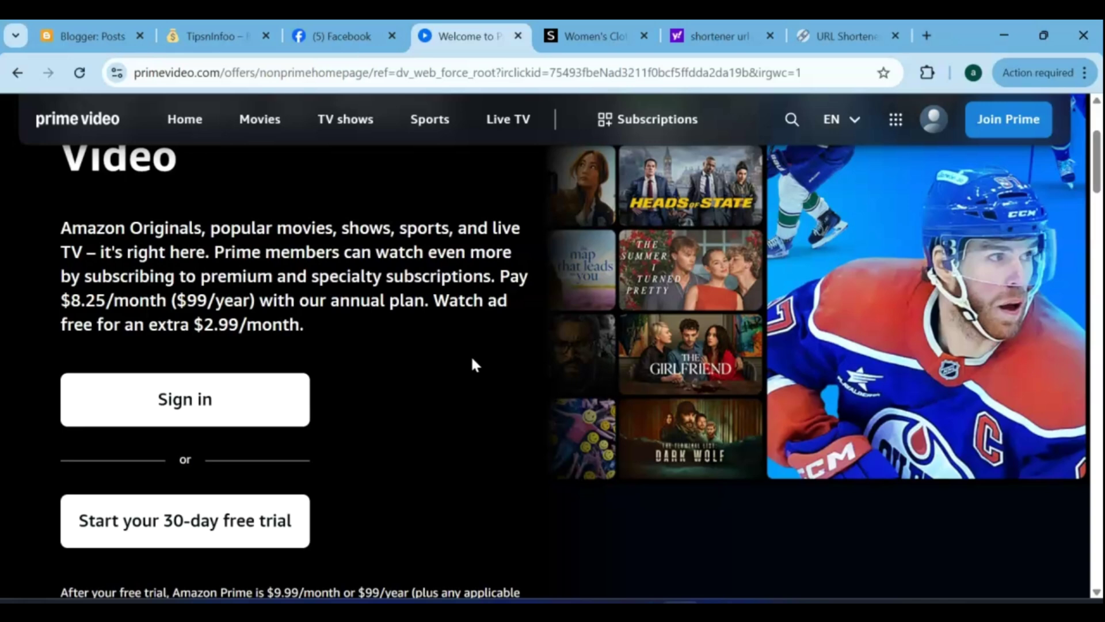
pyautogui.scroll(1, 473, 358)
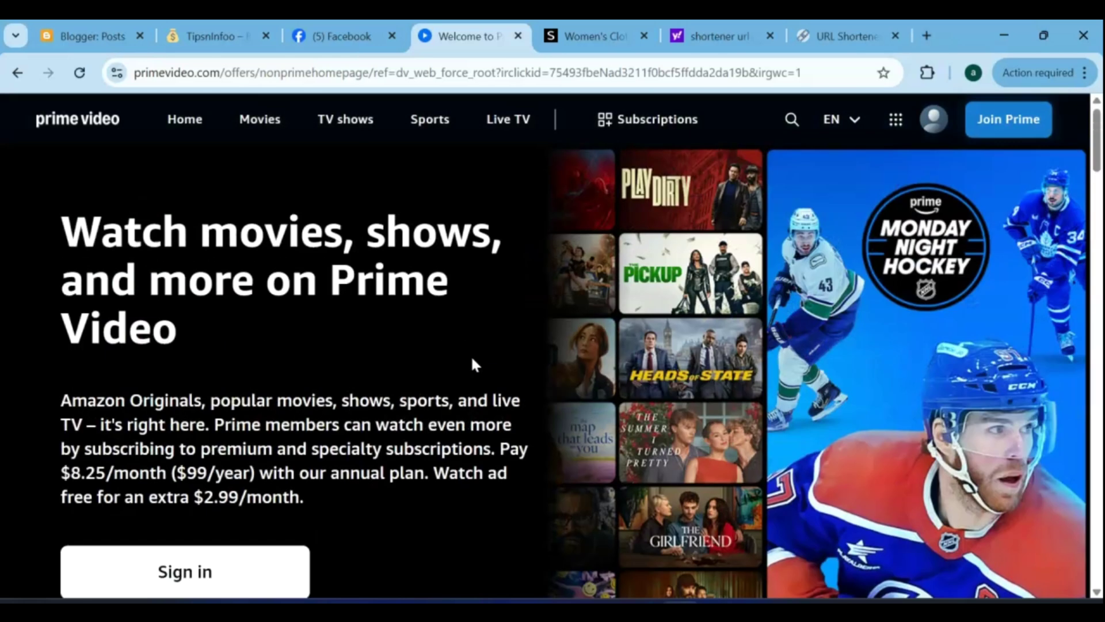